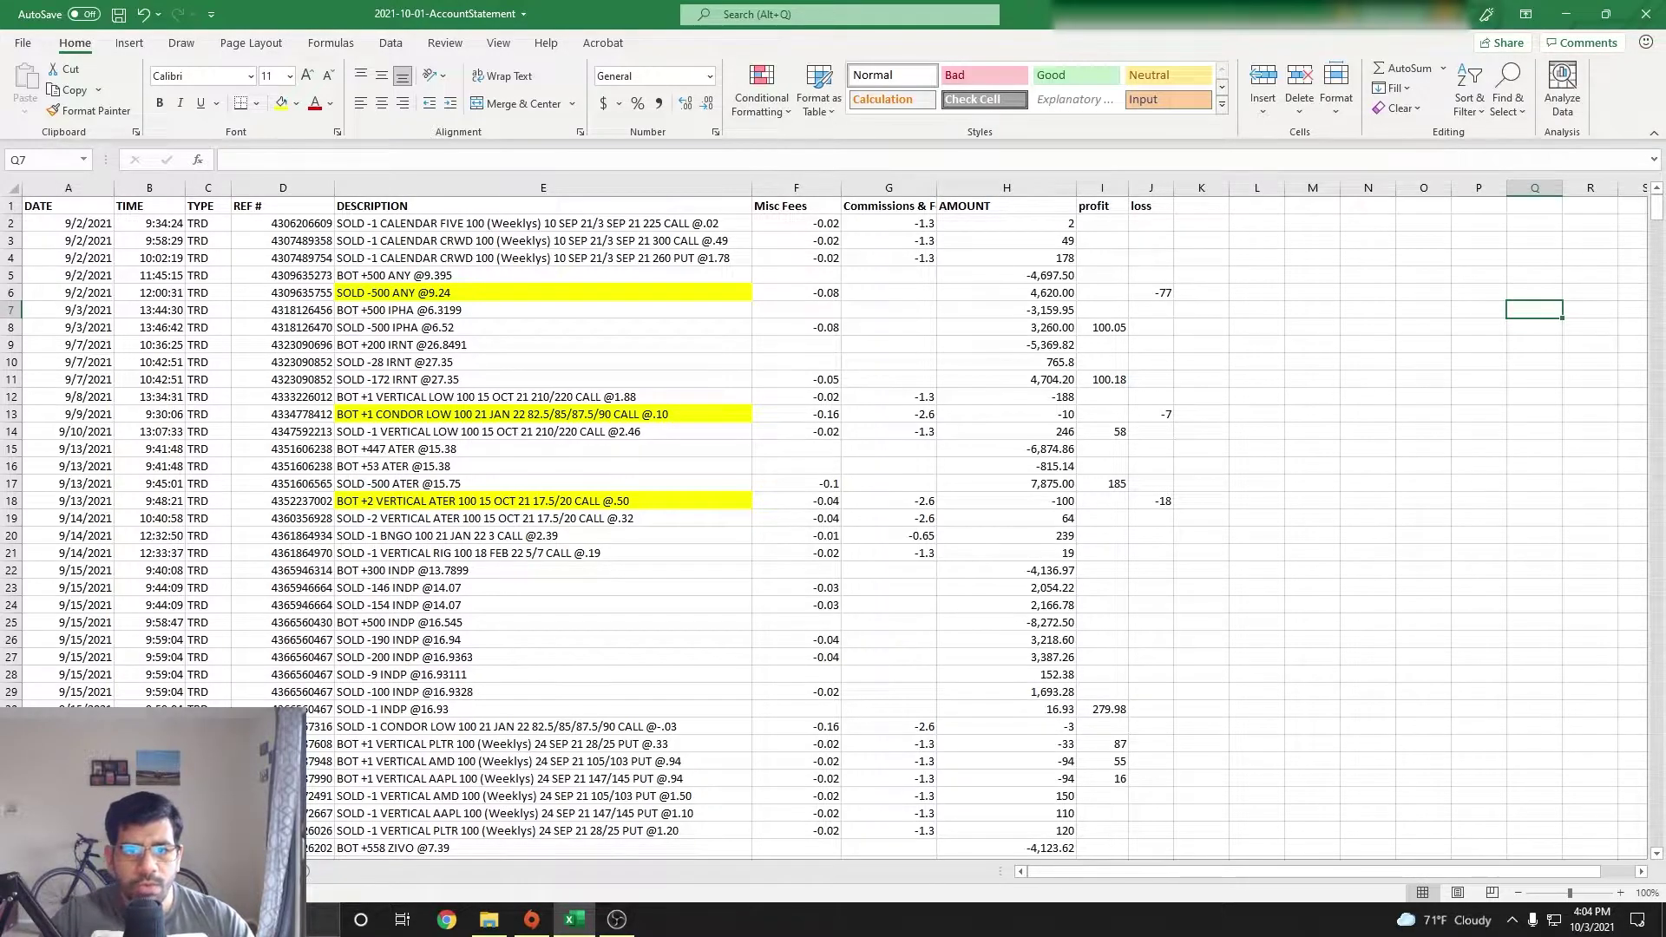
Step: Review the account statement's trades from the first rows down to the TOTAL row and the profit and loss sums
{"action": "scroll", "coordinate": [824, 521], "scroll_direction": "down", "scroll_amount": 20}
{"action": "scroll", "coordinate": [825, 520], "scroll_direction": "down", "scroll_amount": 20}
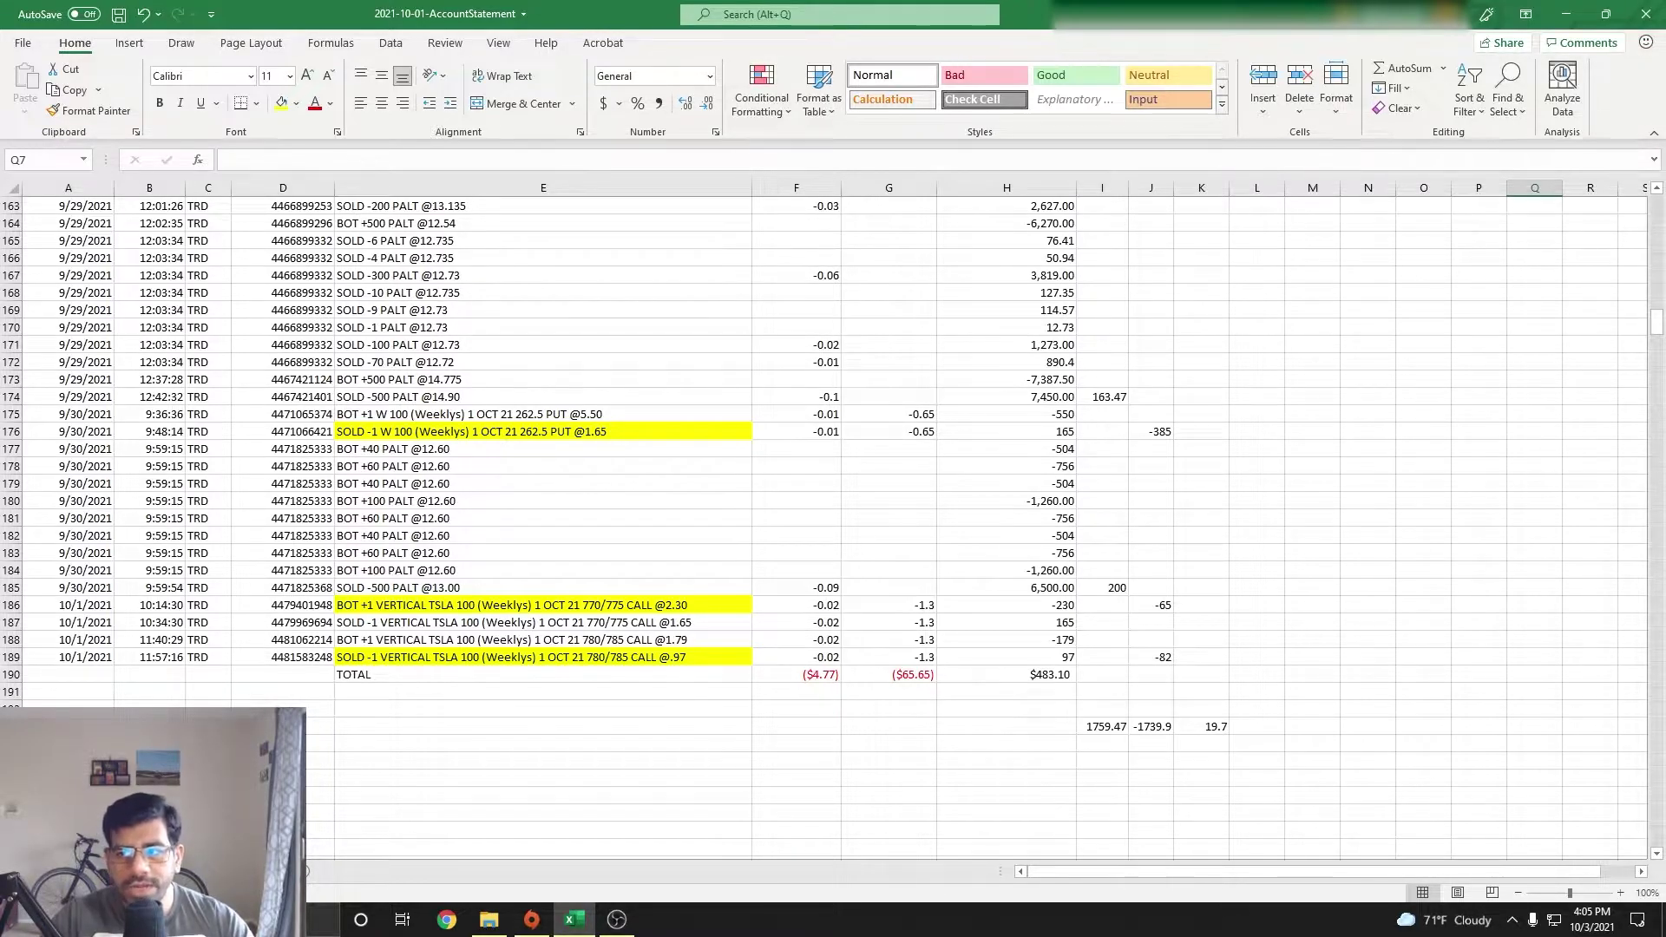
{"action": "scroll", "coordinate": [833, 521], "scroll_direction": "up", "scroll_amount": 20}
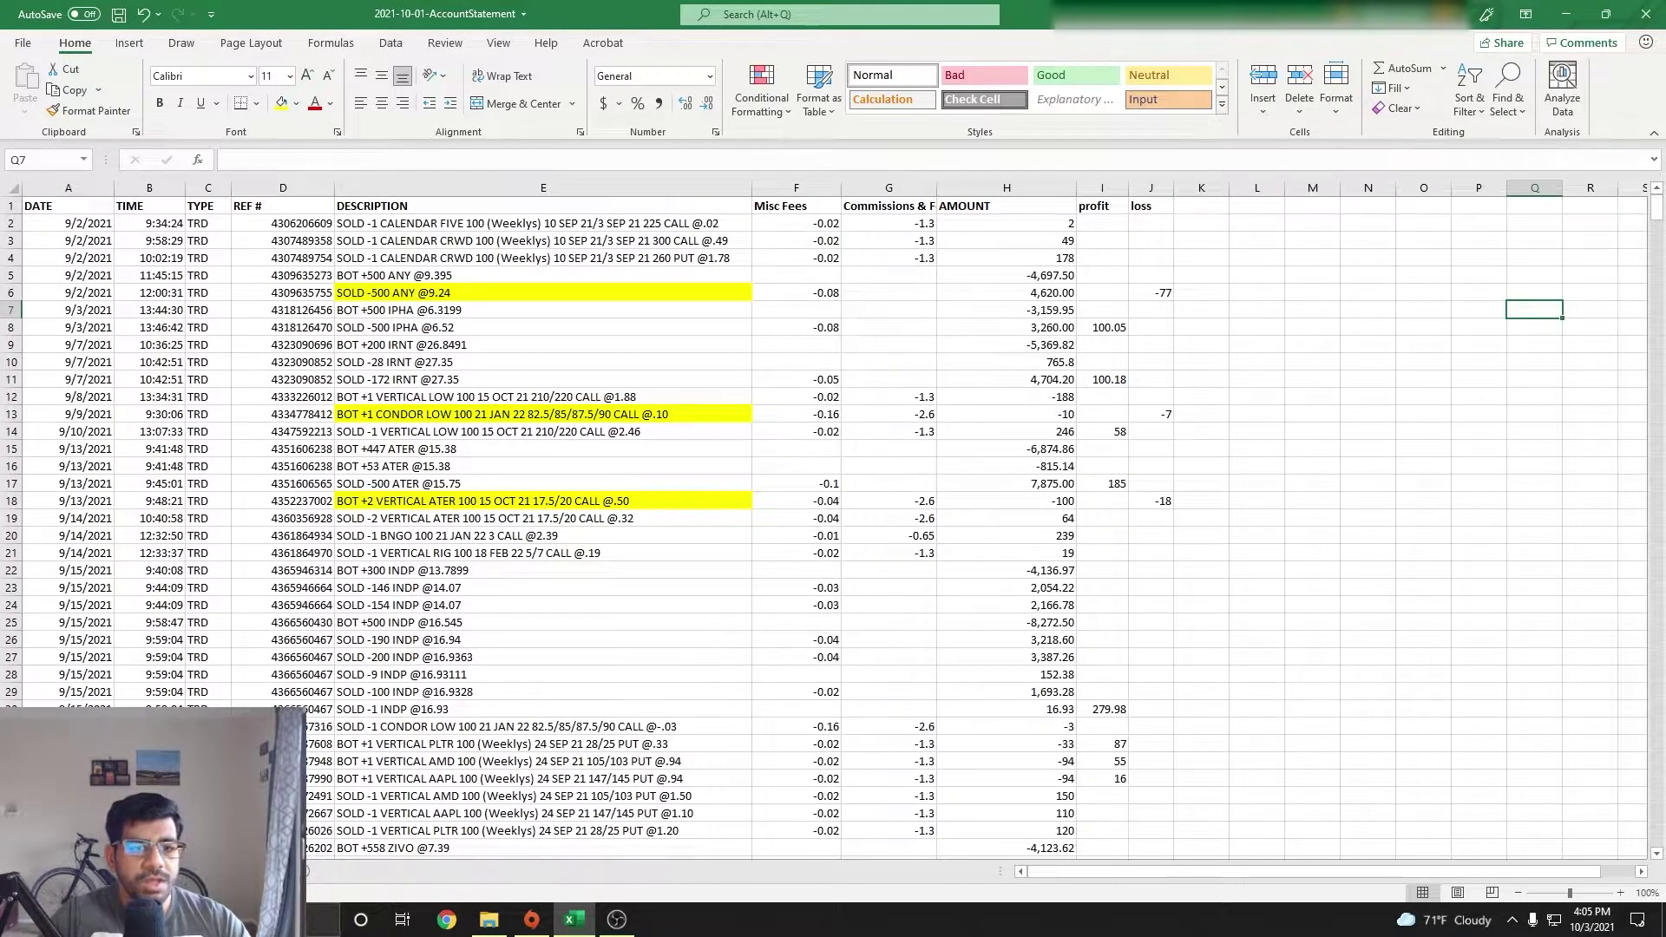
{"action": "scroll", "coordinate": [832, 521], "scroll_direction": "down", "scroll_amount": 13}
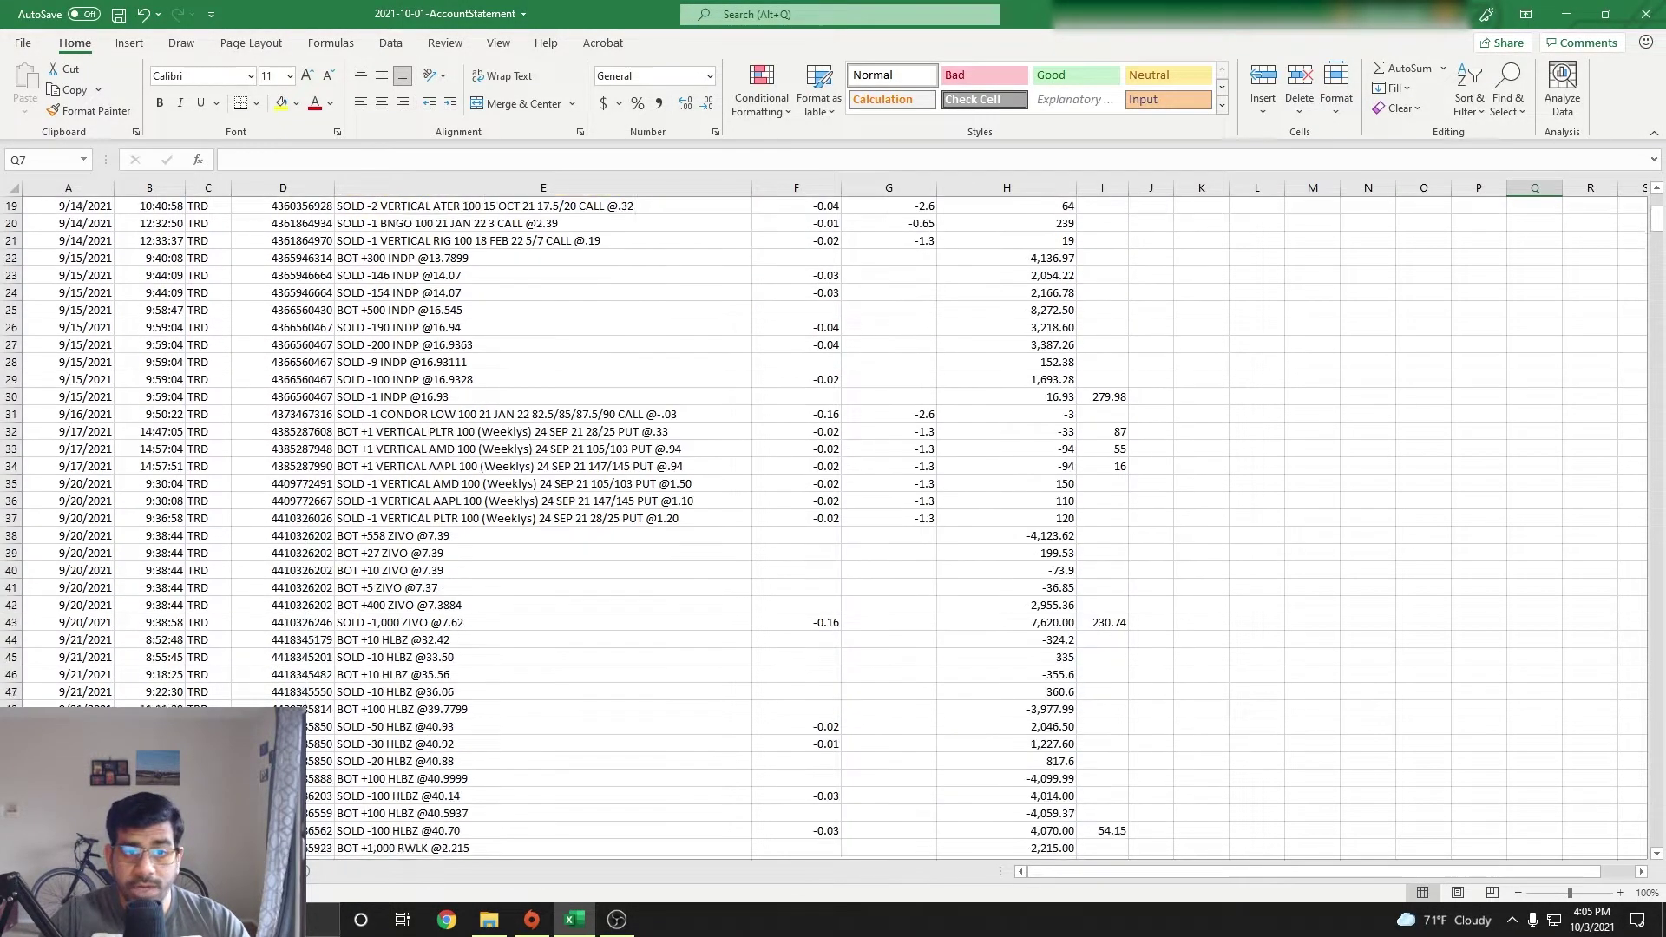
{"action": "scroll", "coordinate": [833, 520], "scroll_direction": "down", "scroll_amount": 10}
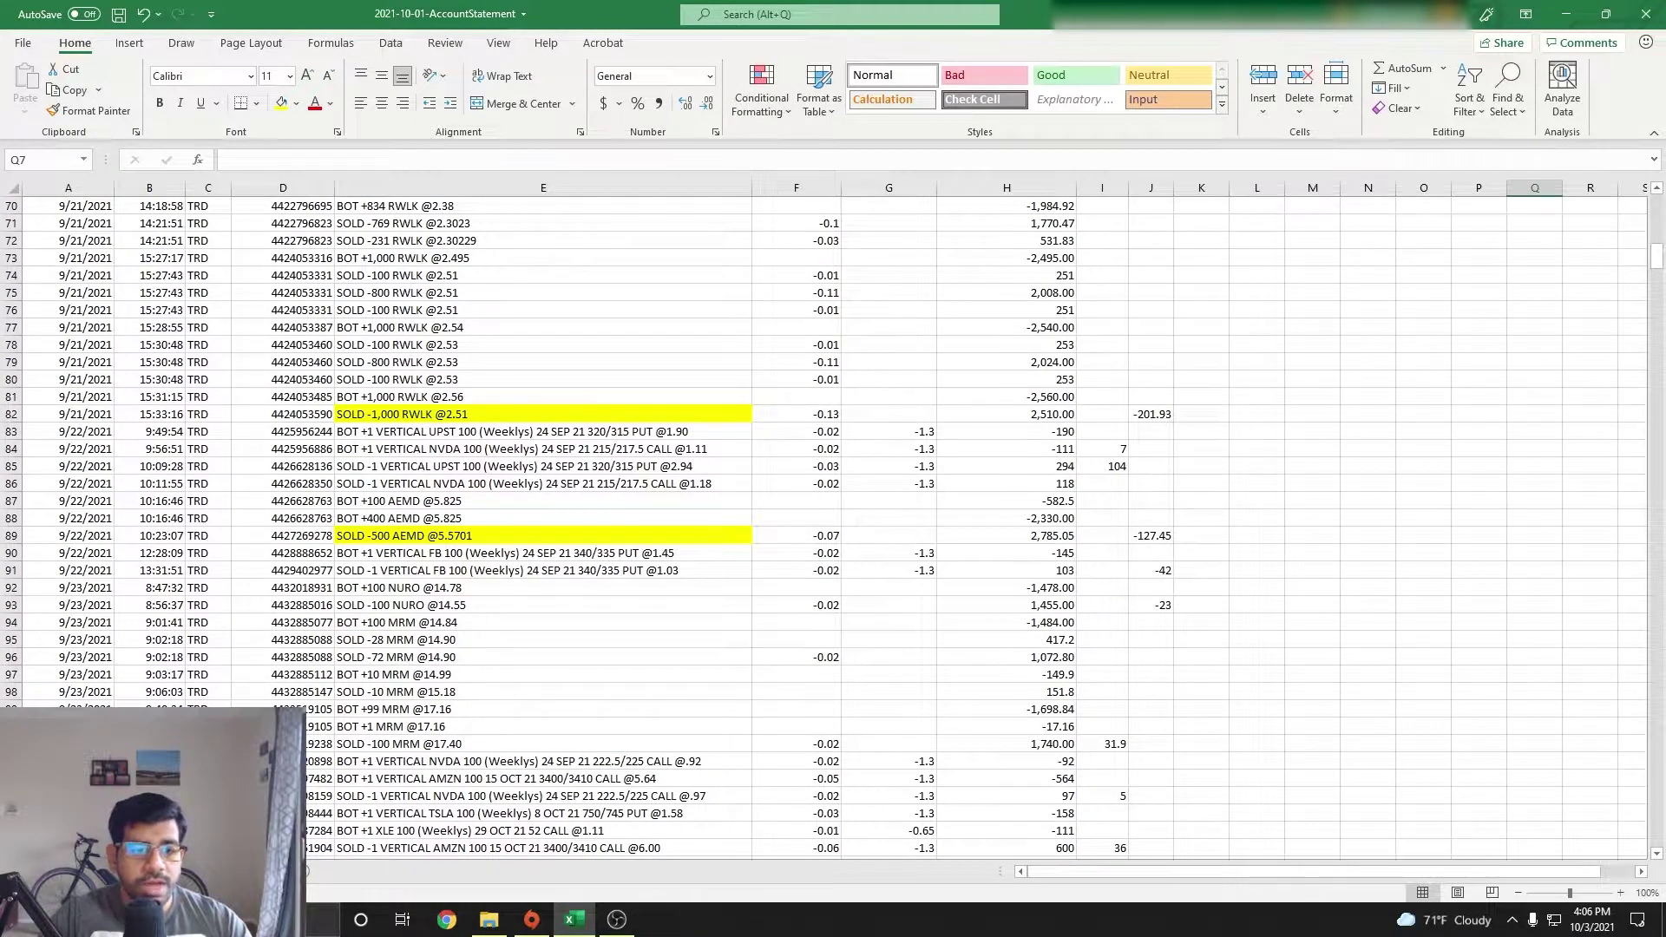
{"action": "scroll", "coordinate": [833, 521], "scroll_direction": "down", "scroll_amount": 20}
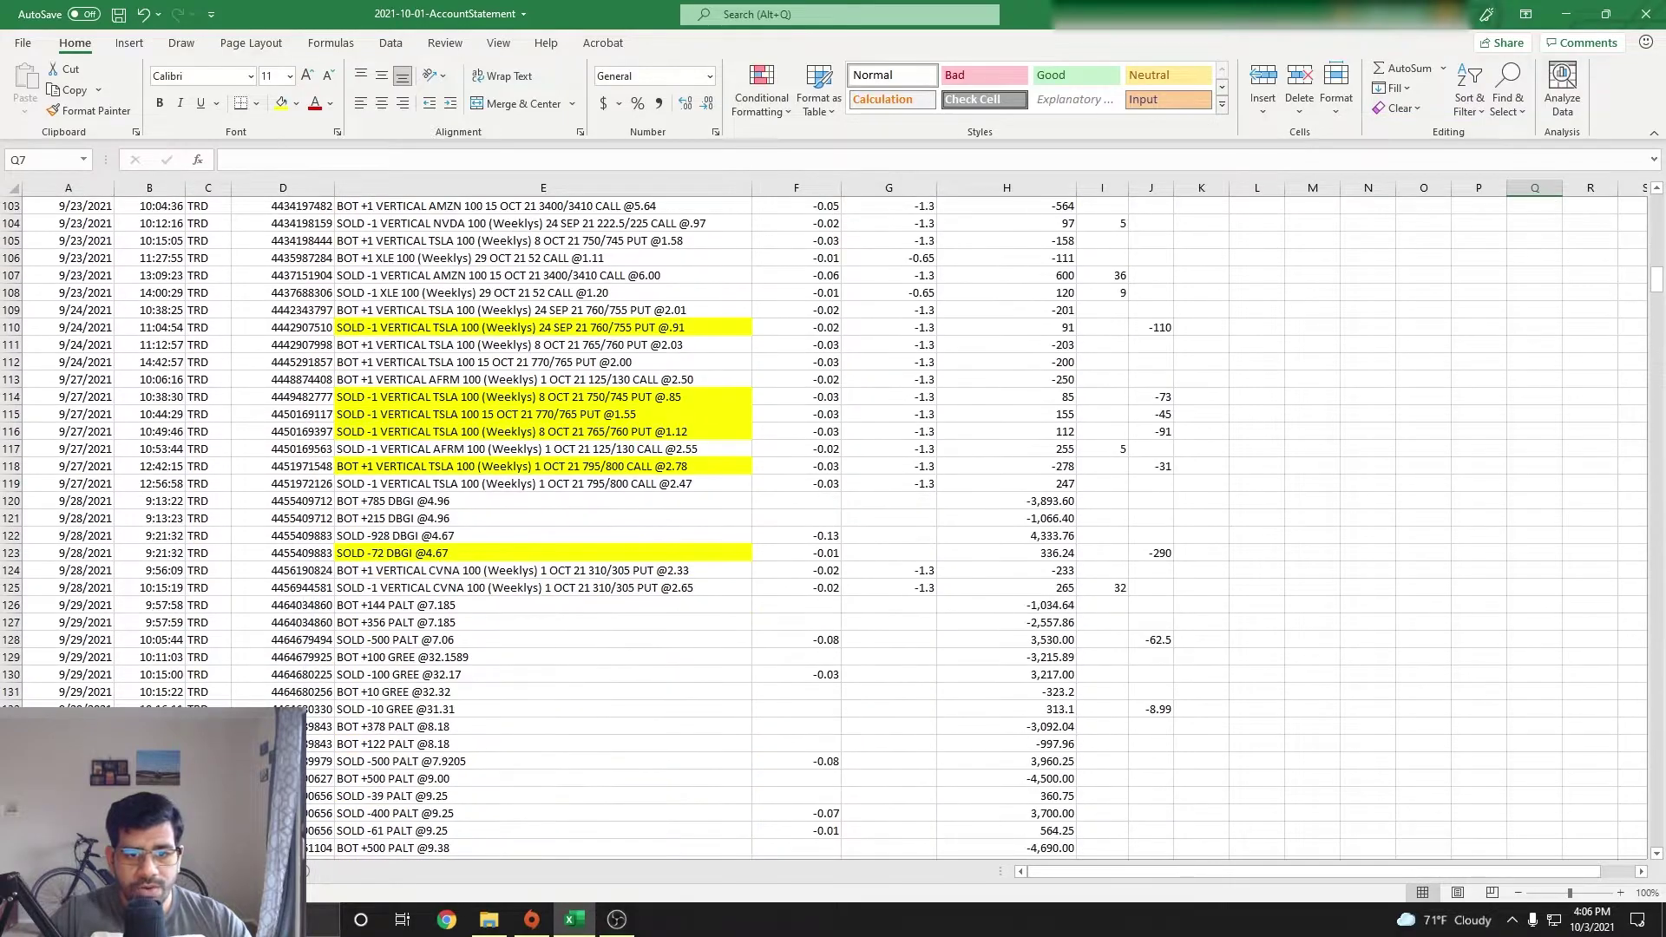
{"action": "scroll", "coordinate": [833, 521], "scroll_direction": "down", "scroll_amount": 7}
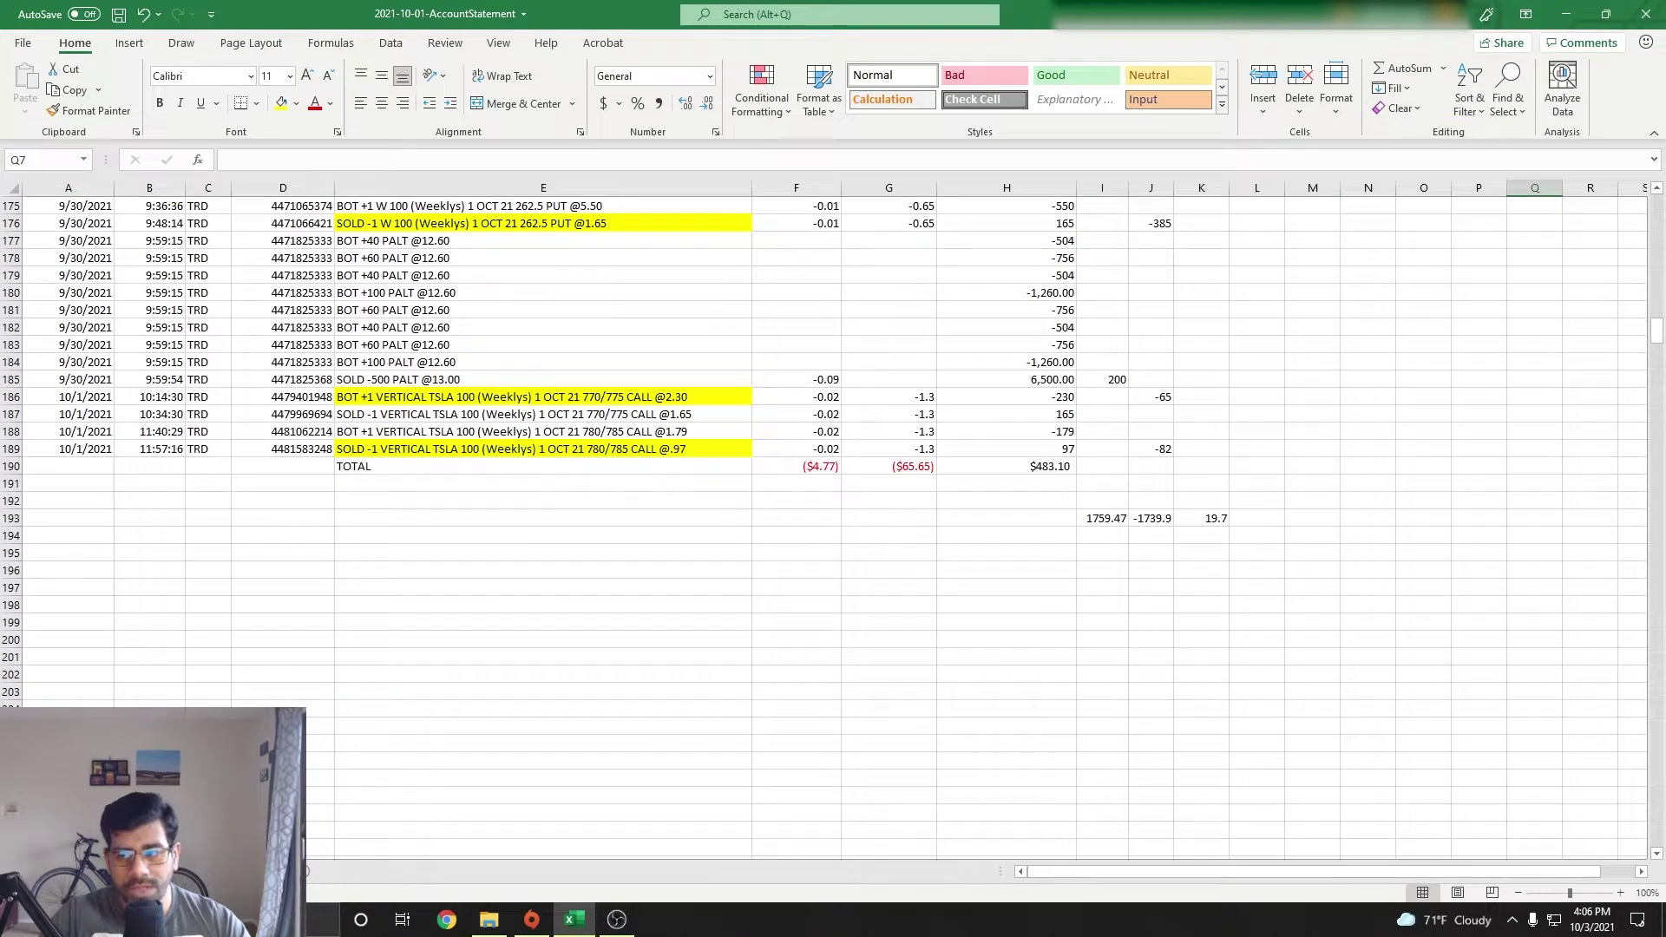
{"action": "scroll", "coordinate": [832, 520], "scroll_direction": "up", "scroll_amount": 20}
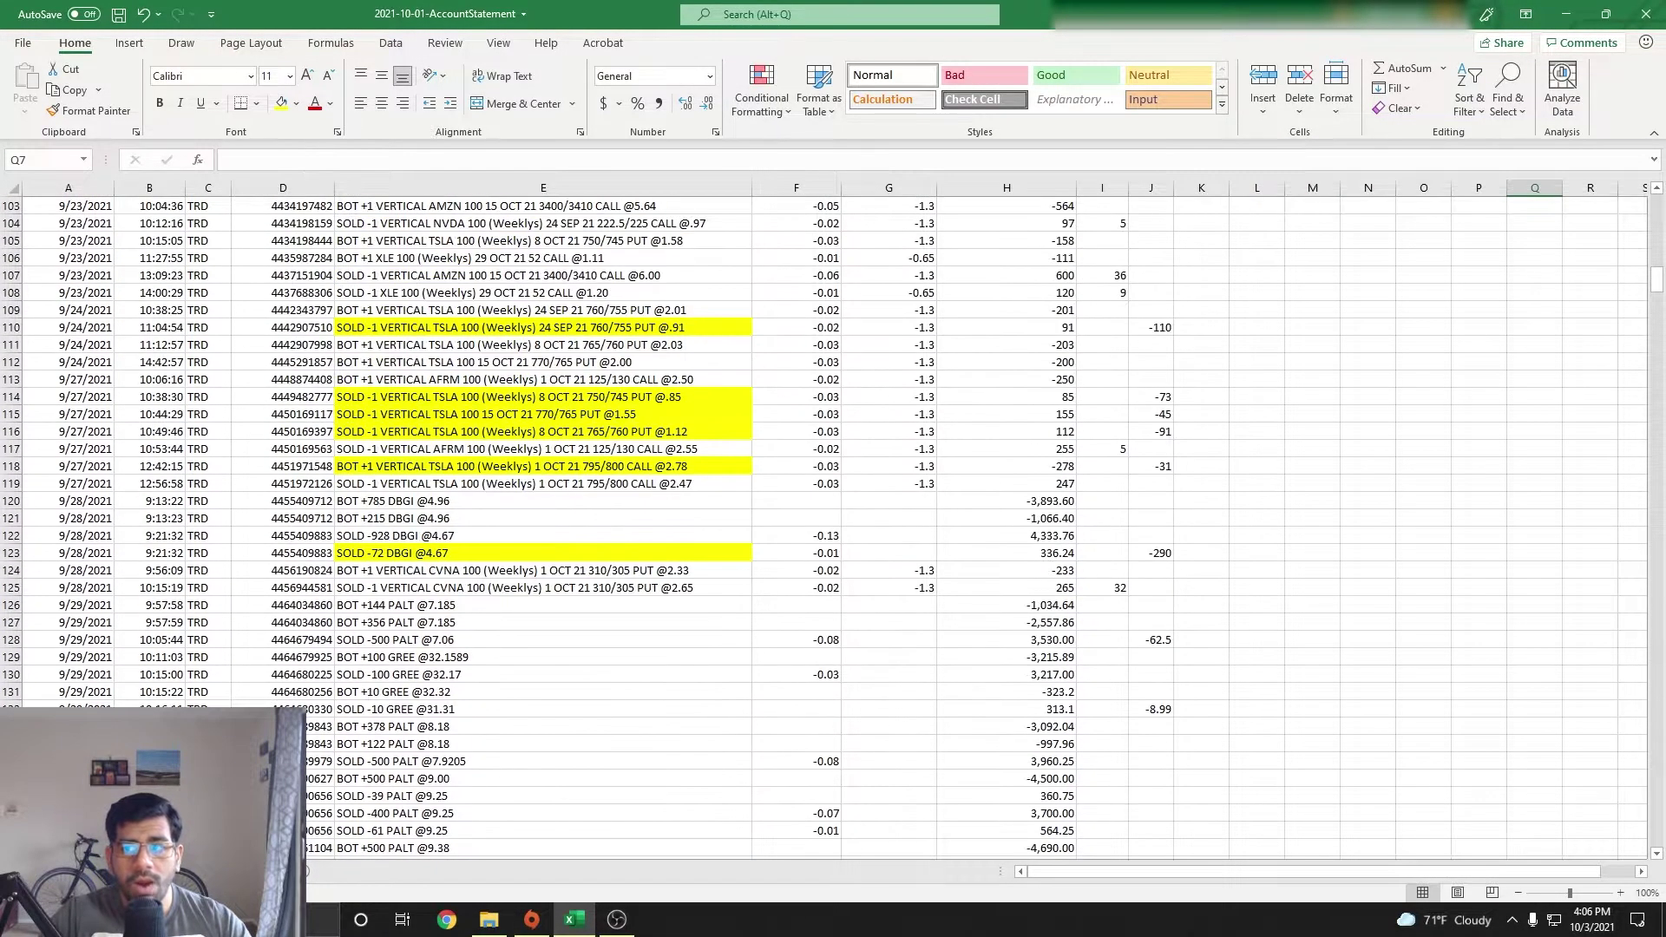
{"action": "scroll", "coordinate": [833, 521], "scroll_direction": "up", "scroll_amount": 20}
{"action": "scroll", "coordinate": [833, 520], "scroll_direction": "up", "scroll_amount": 6}
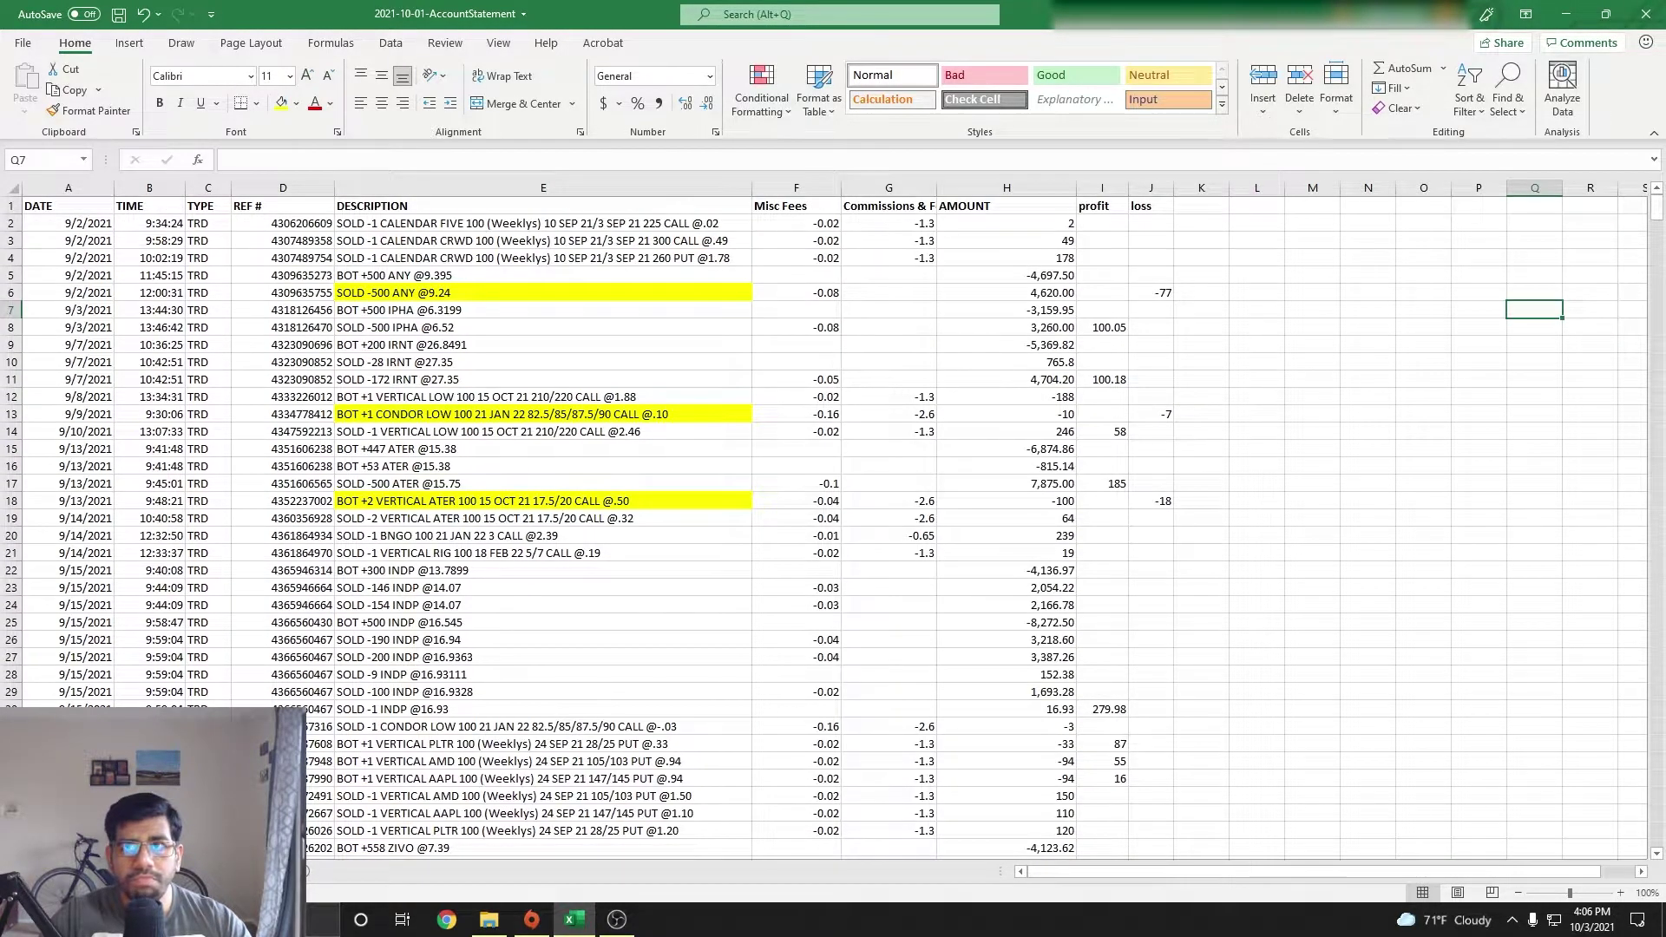
{"action": "scroll", "coordinate": [833, 521], "scroll_direction": "down", "scroll_amount": 20}
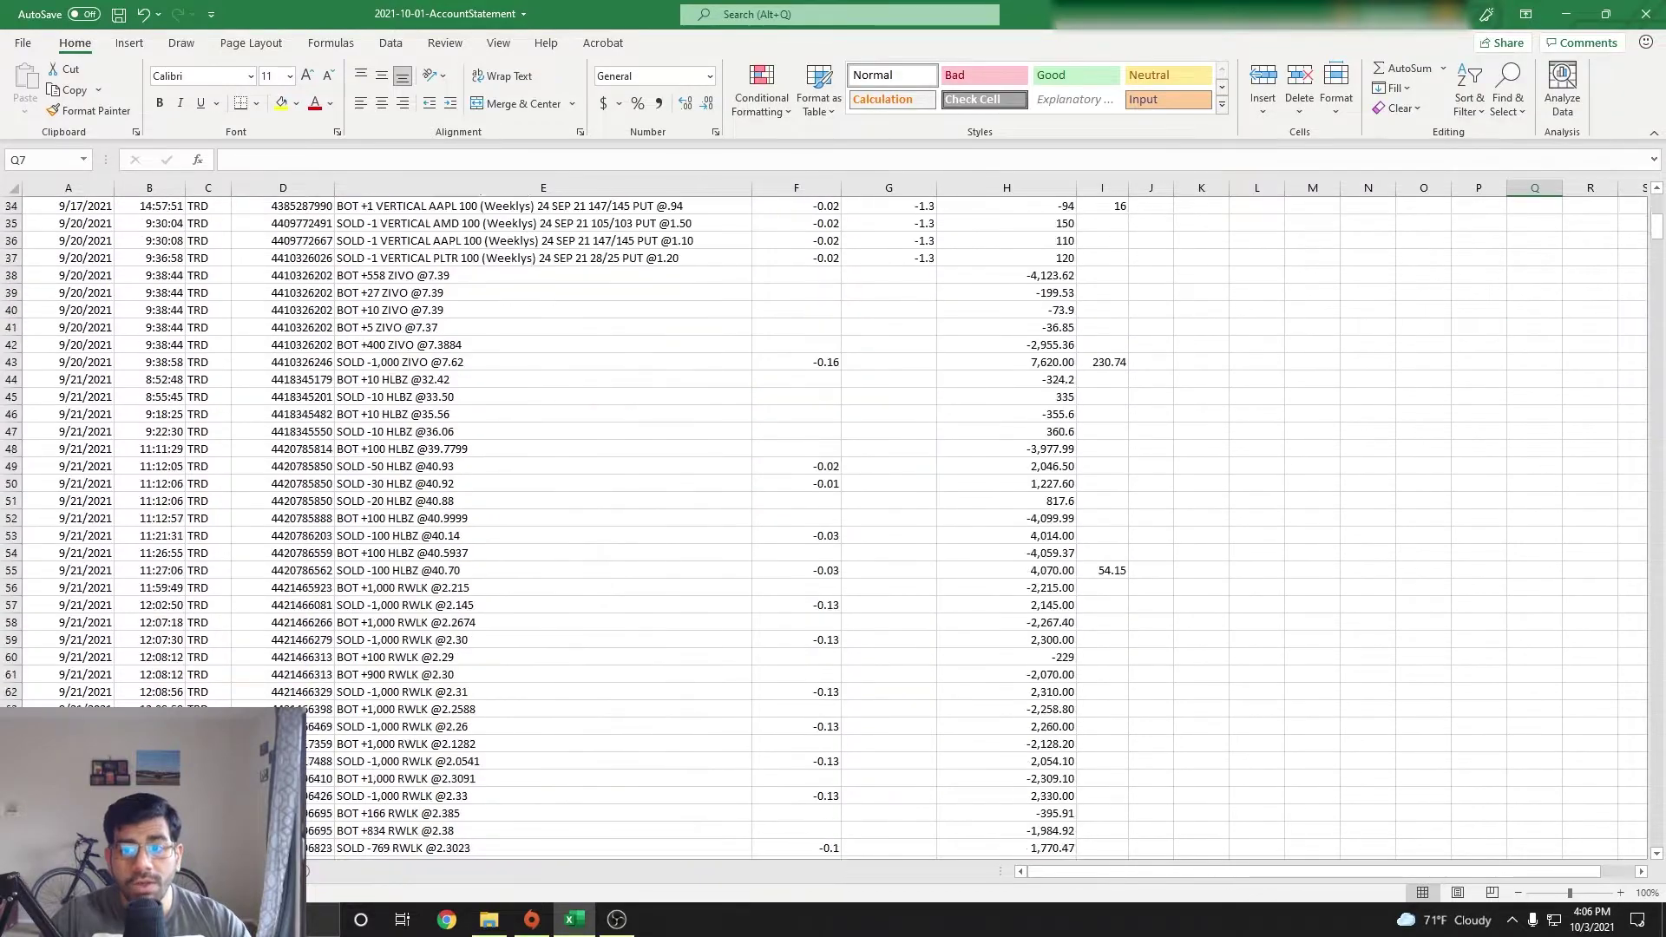
{"action": "scroll", "coordinate": [833, 521], "scroll_direction": "down", "scroll_amount": 20}
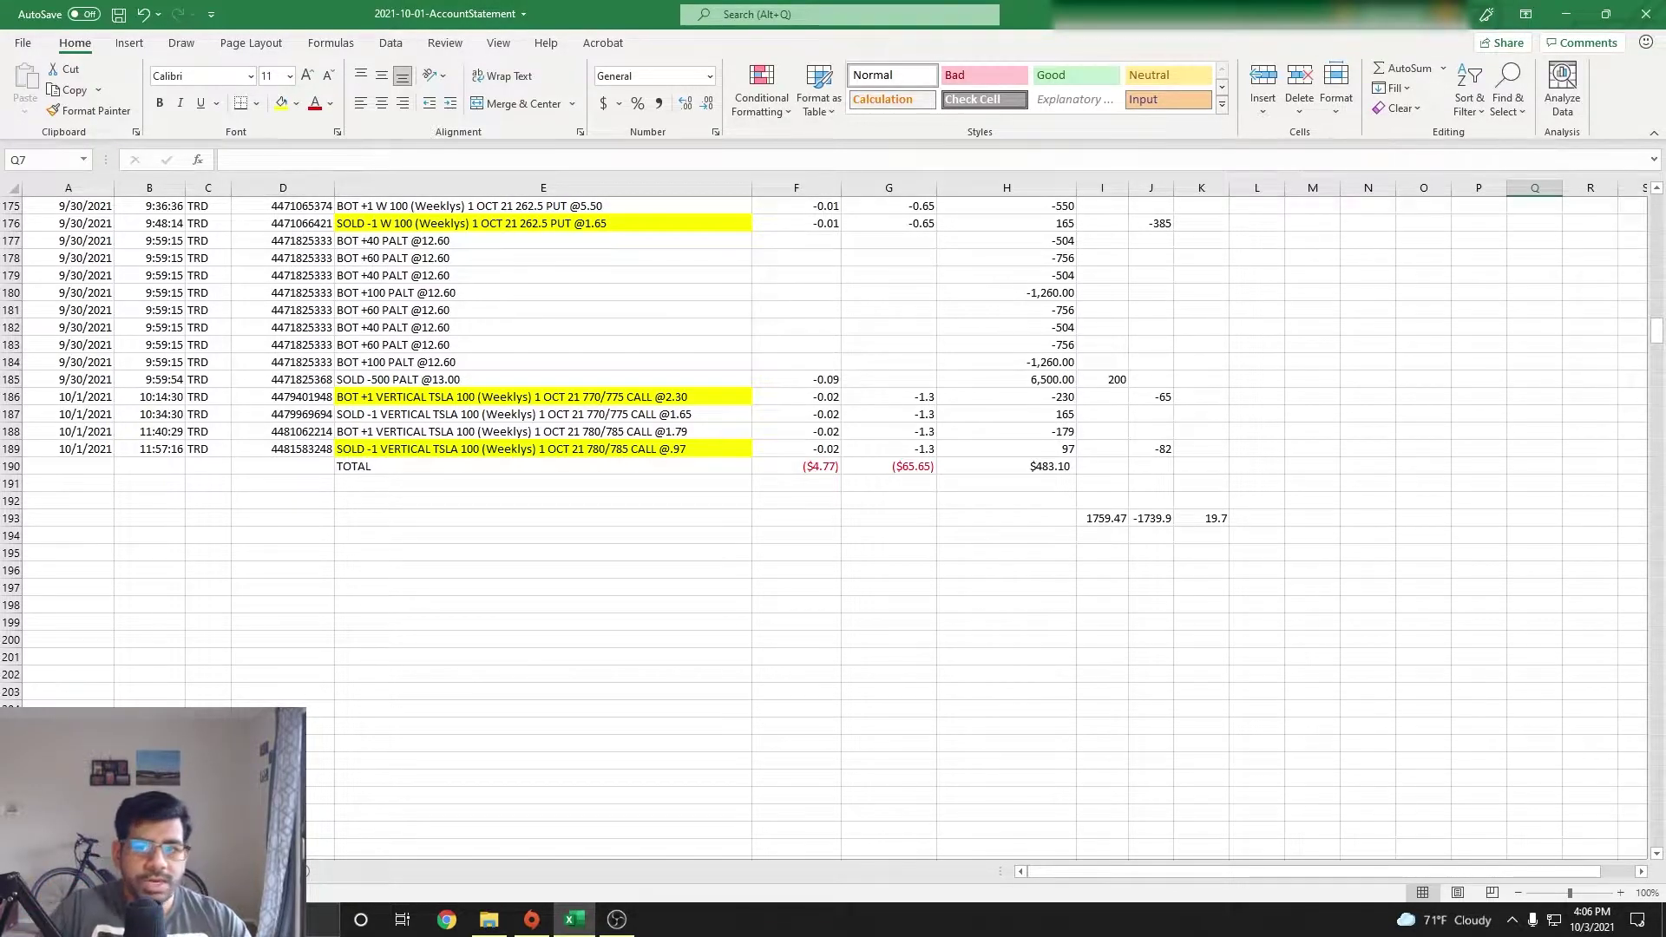
{"action": "scroll", "coordinate": [833, 520], "scroll_direction": "up", "scroll_amount": 9}
{"action": "scroll", "coordinate": [833, 521], "scroll_direction": "up", "scroll_amount": 20}
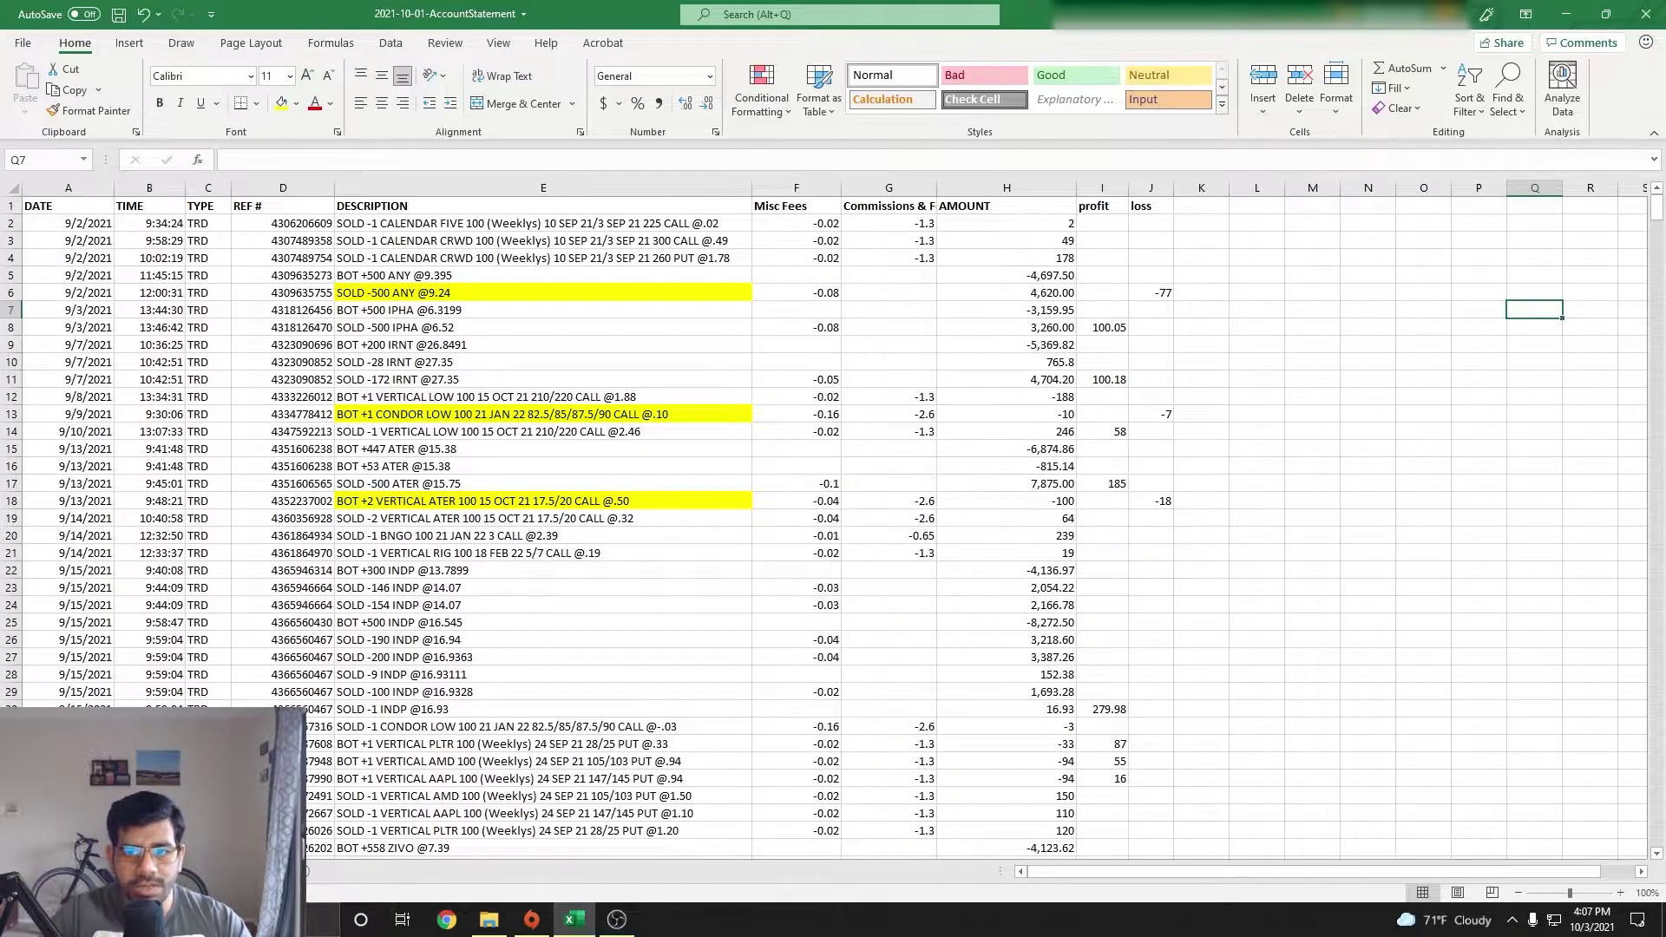
Step: Inspect the ANY trade's loss in J6 and highlight the ATER share trades in E15:E17
{"action": "left_click", "coordinate": [1151, 293]}
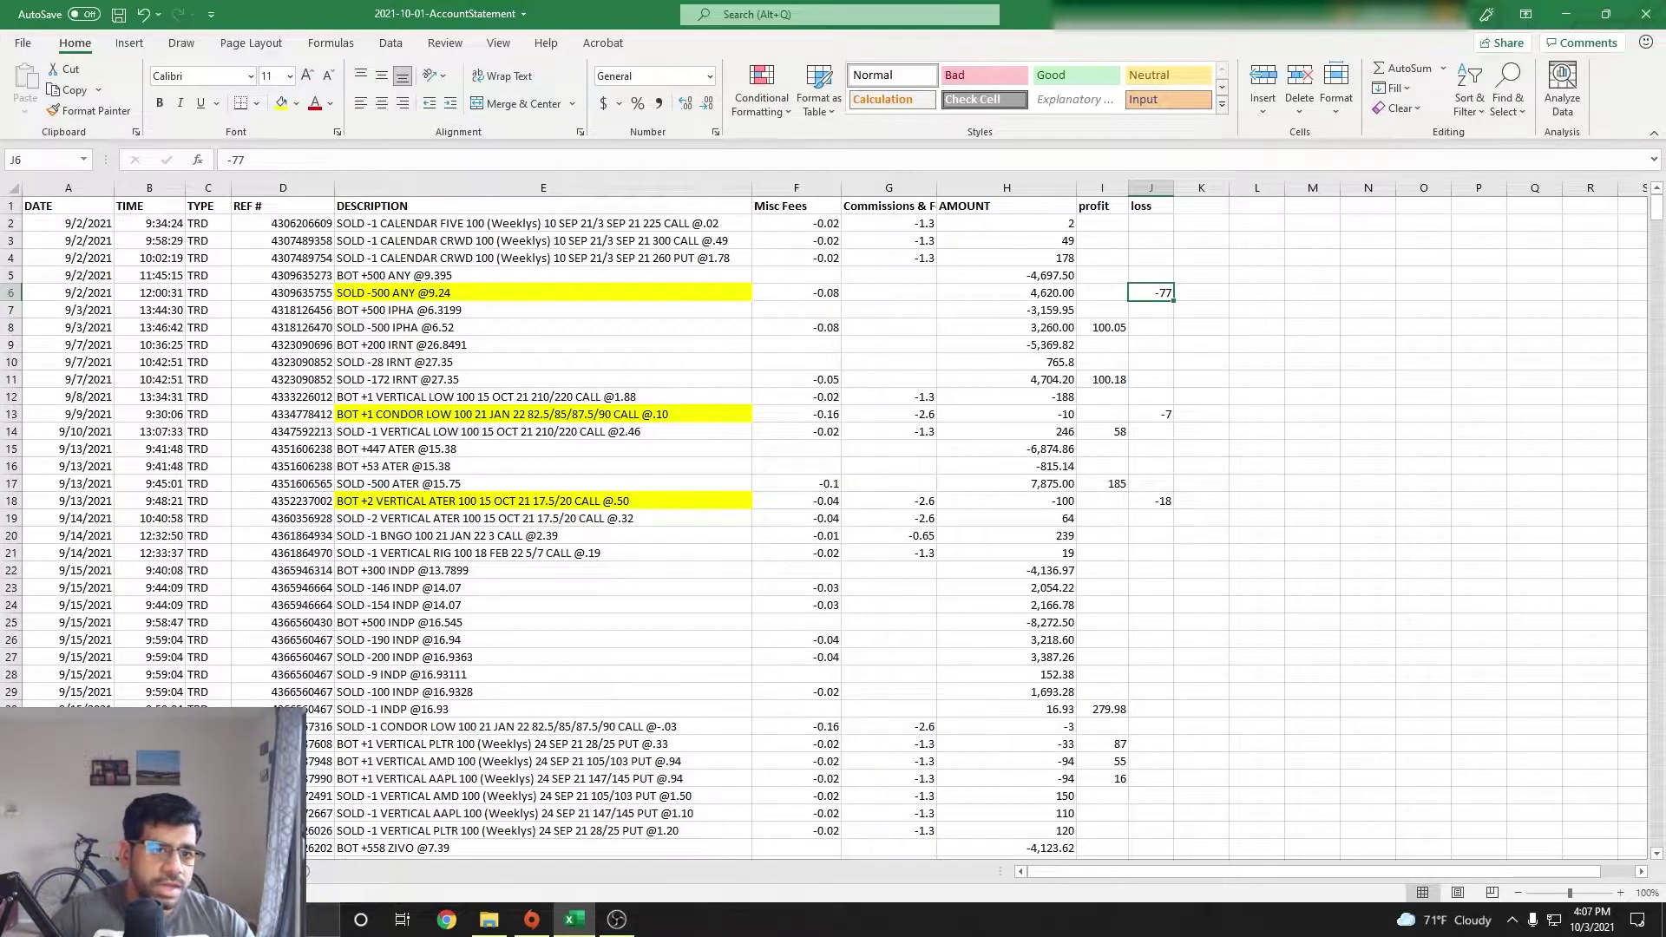
{"action": "scroll", "coordinate": [824, 527], "scroll_direction": "down", "scroll_amount": 1}
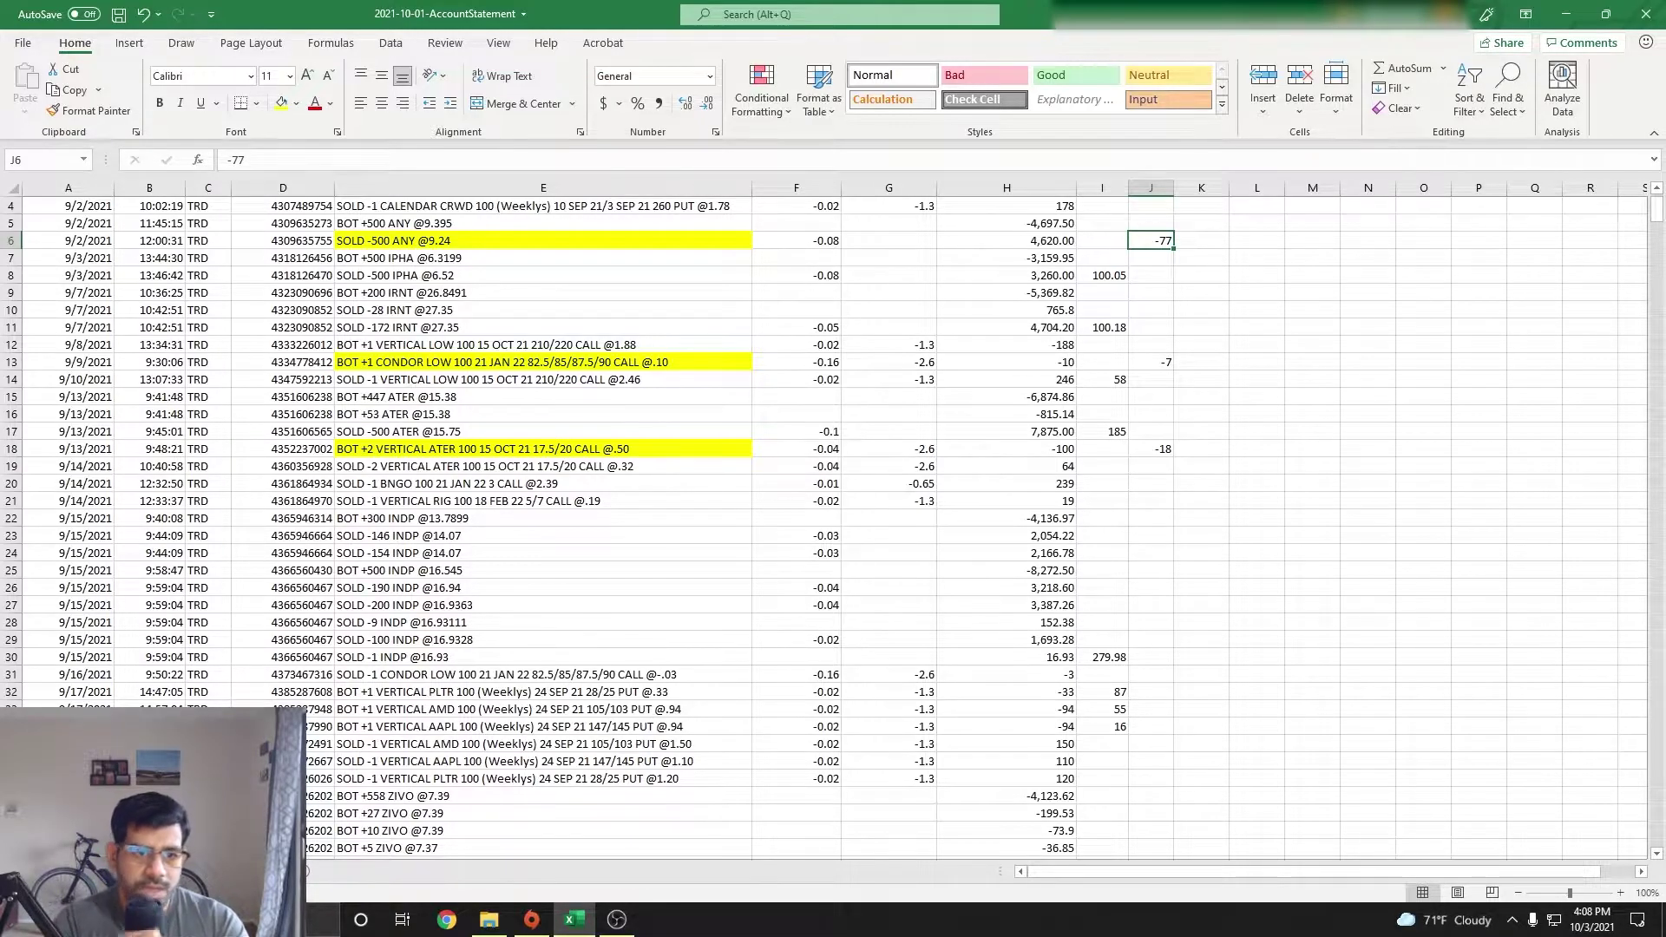
{"action": "scroll", "coordinate": [824, 527], "scroll_direction": "down", "scroll_amount": 2}
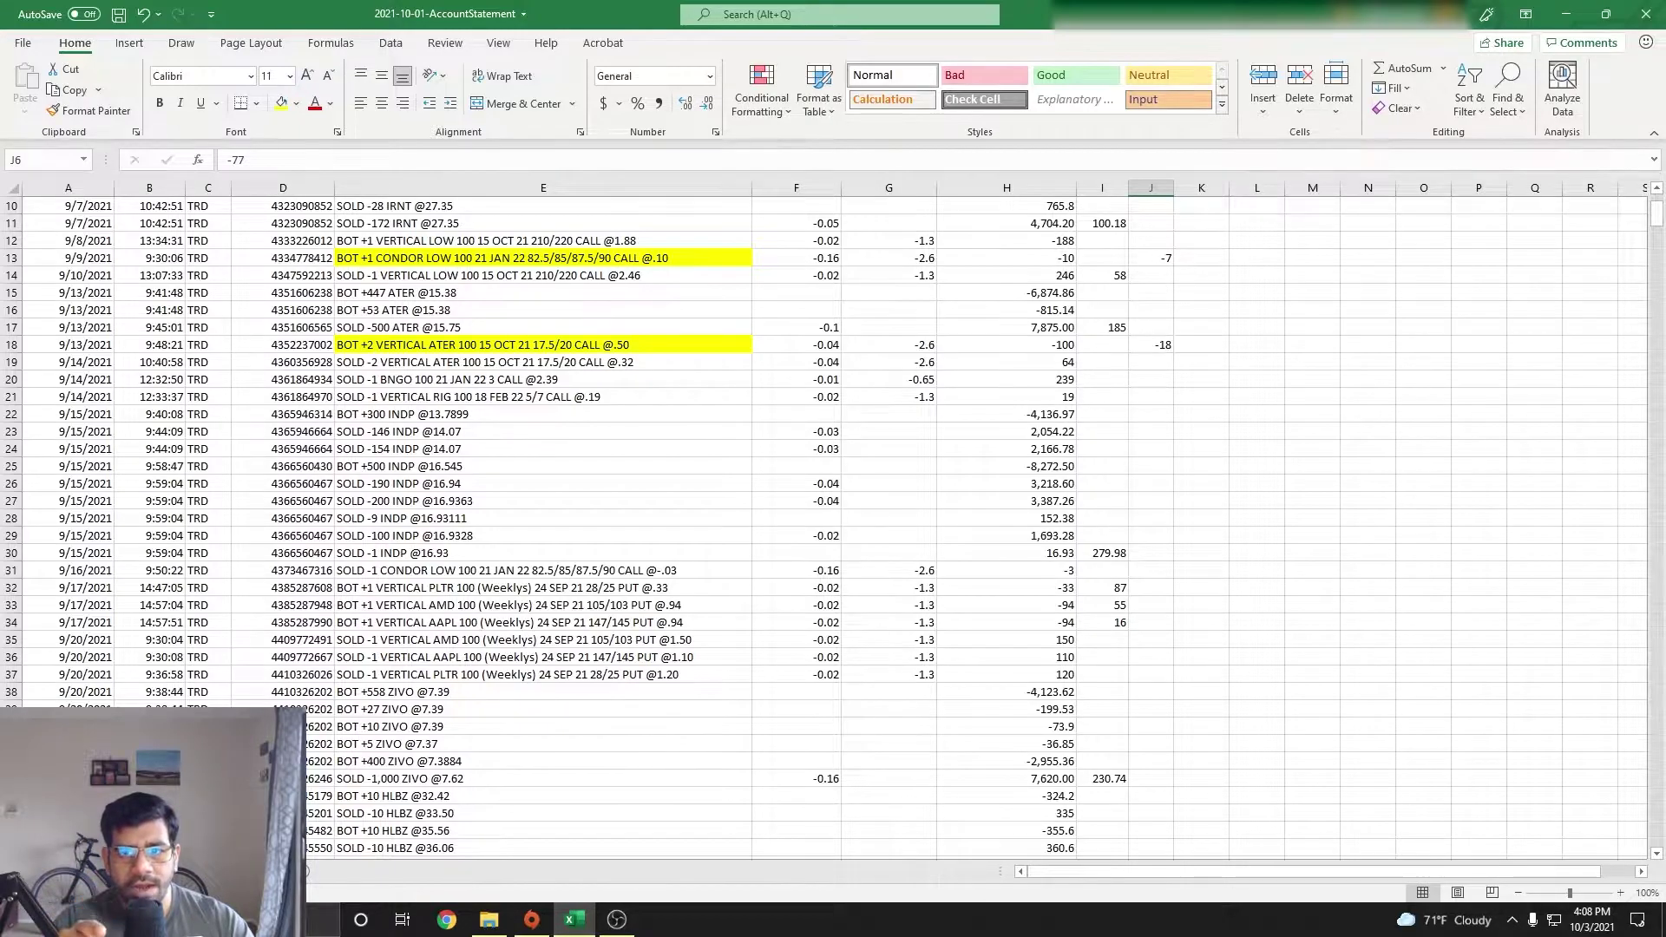
{"action": "left_click_drag", "start_coordinate": [399, 293], "coordinate": [399, 327]}
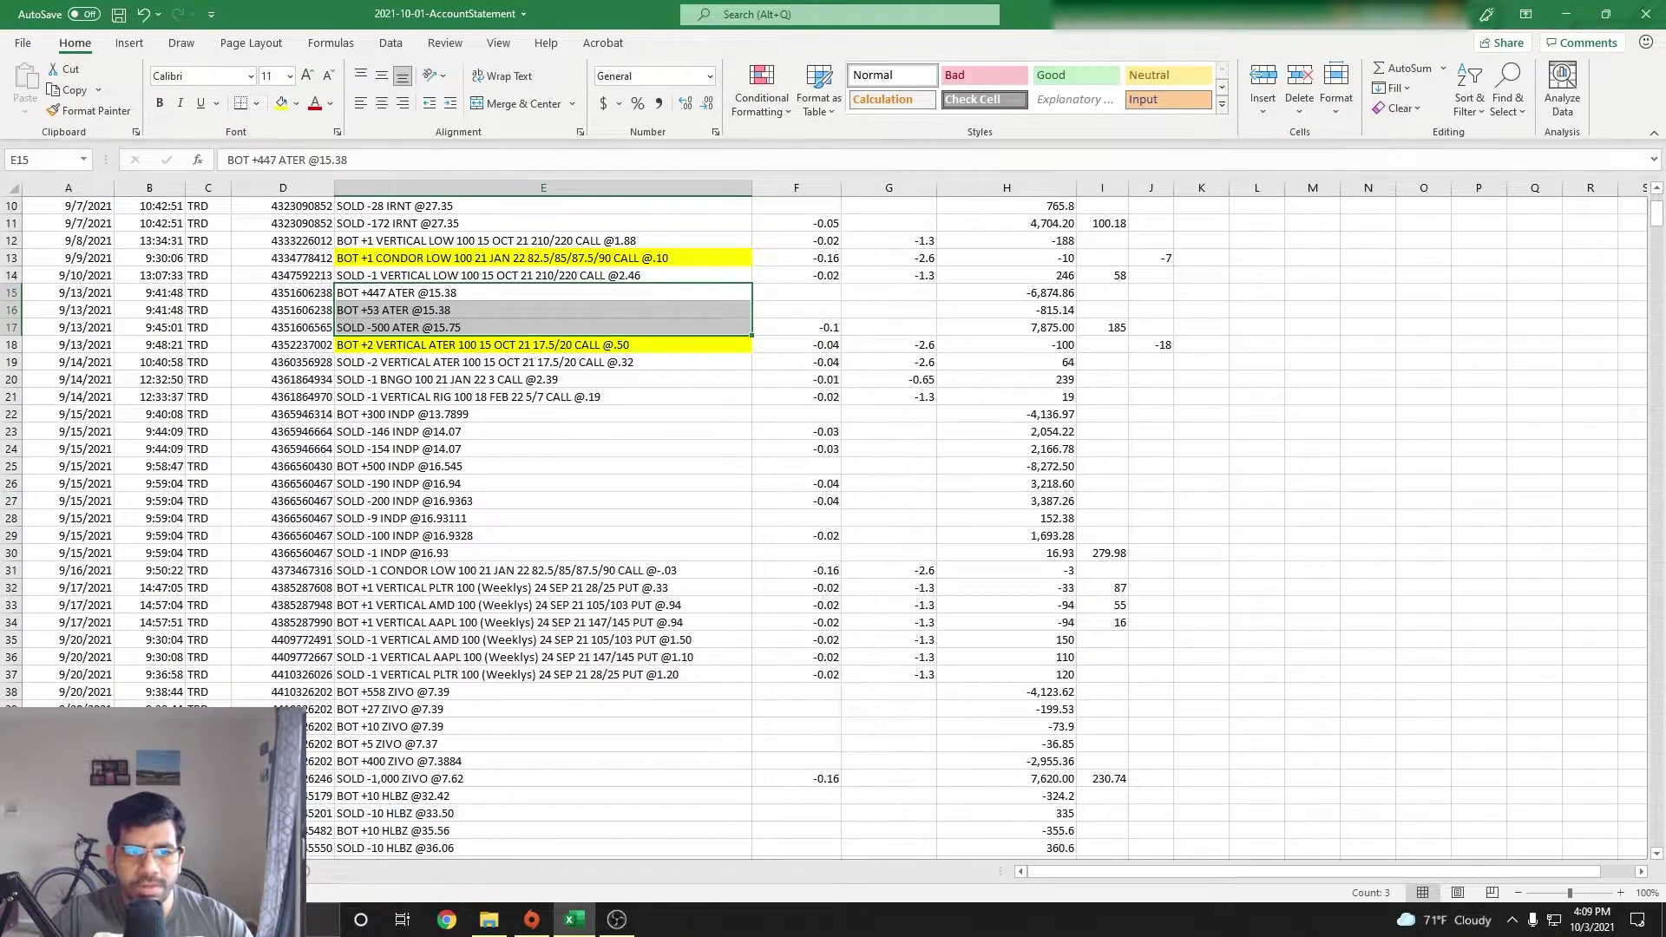
Step: Highlight the RWLK trades through row 82, inspect their loss in J82, and highlight the AEMD trades in E87:E89
{"action": "scroll", "coordinate": [833, 521], "scroll_direction": "down", "scroll_amount": 2}
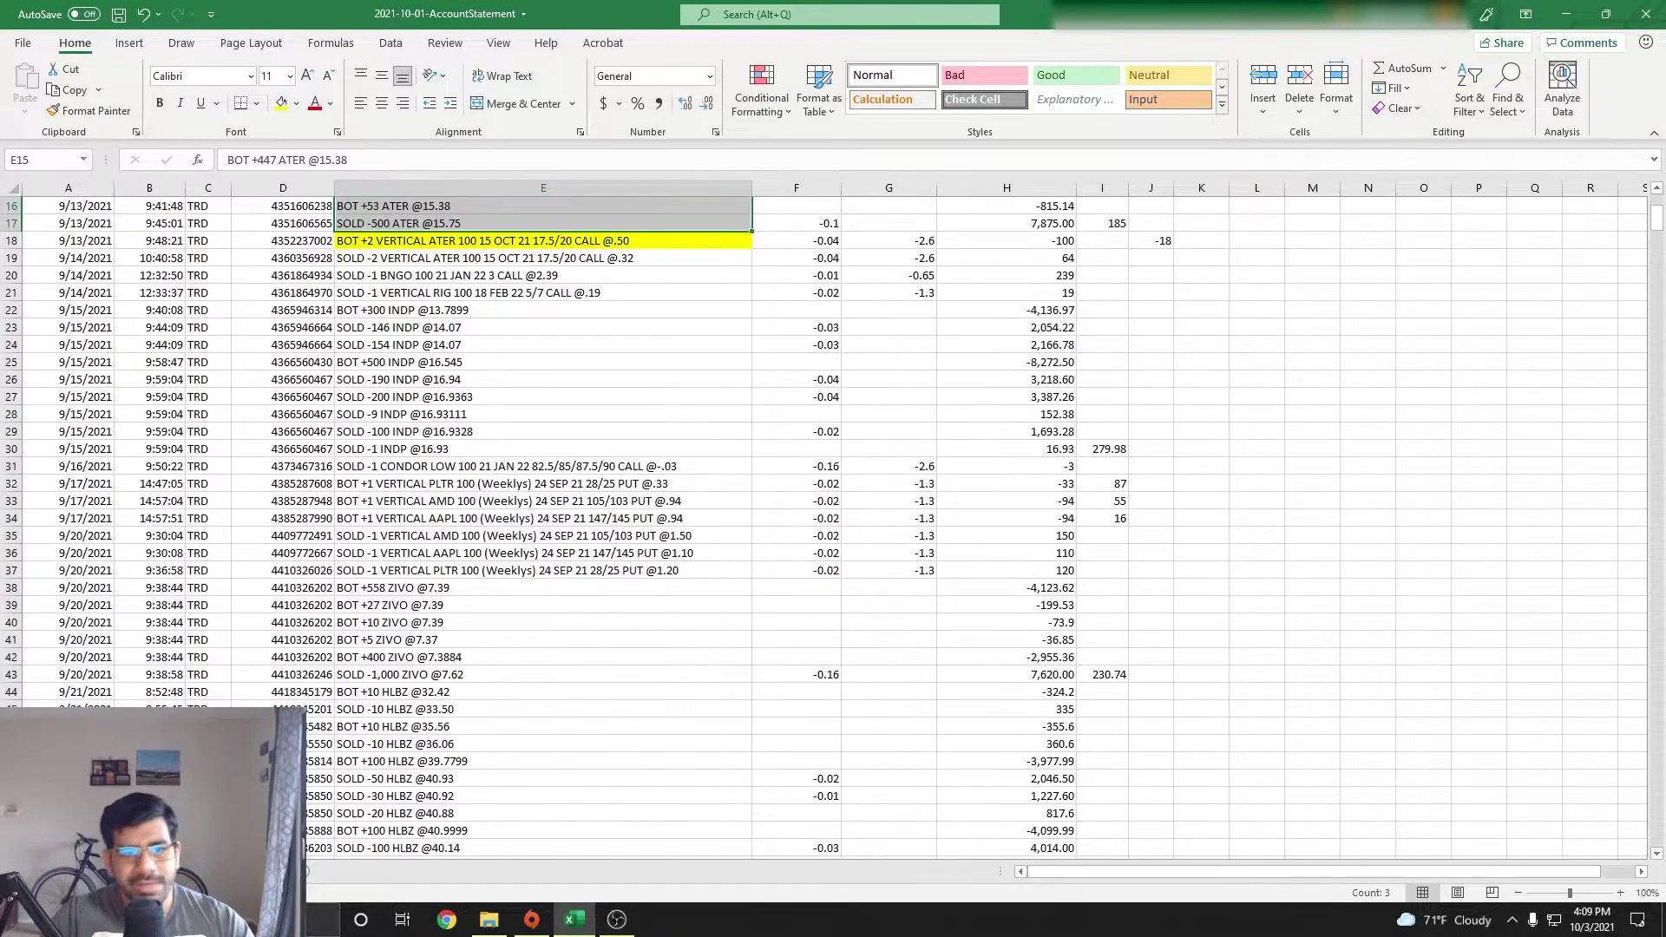
{"action": "scroll", "coordinate": [833, 521], "scroll_direction": "down", "scroll_amount": 15}
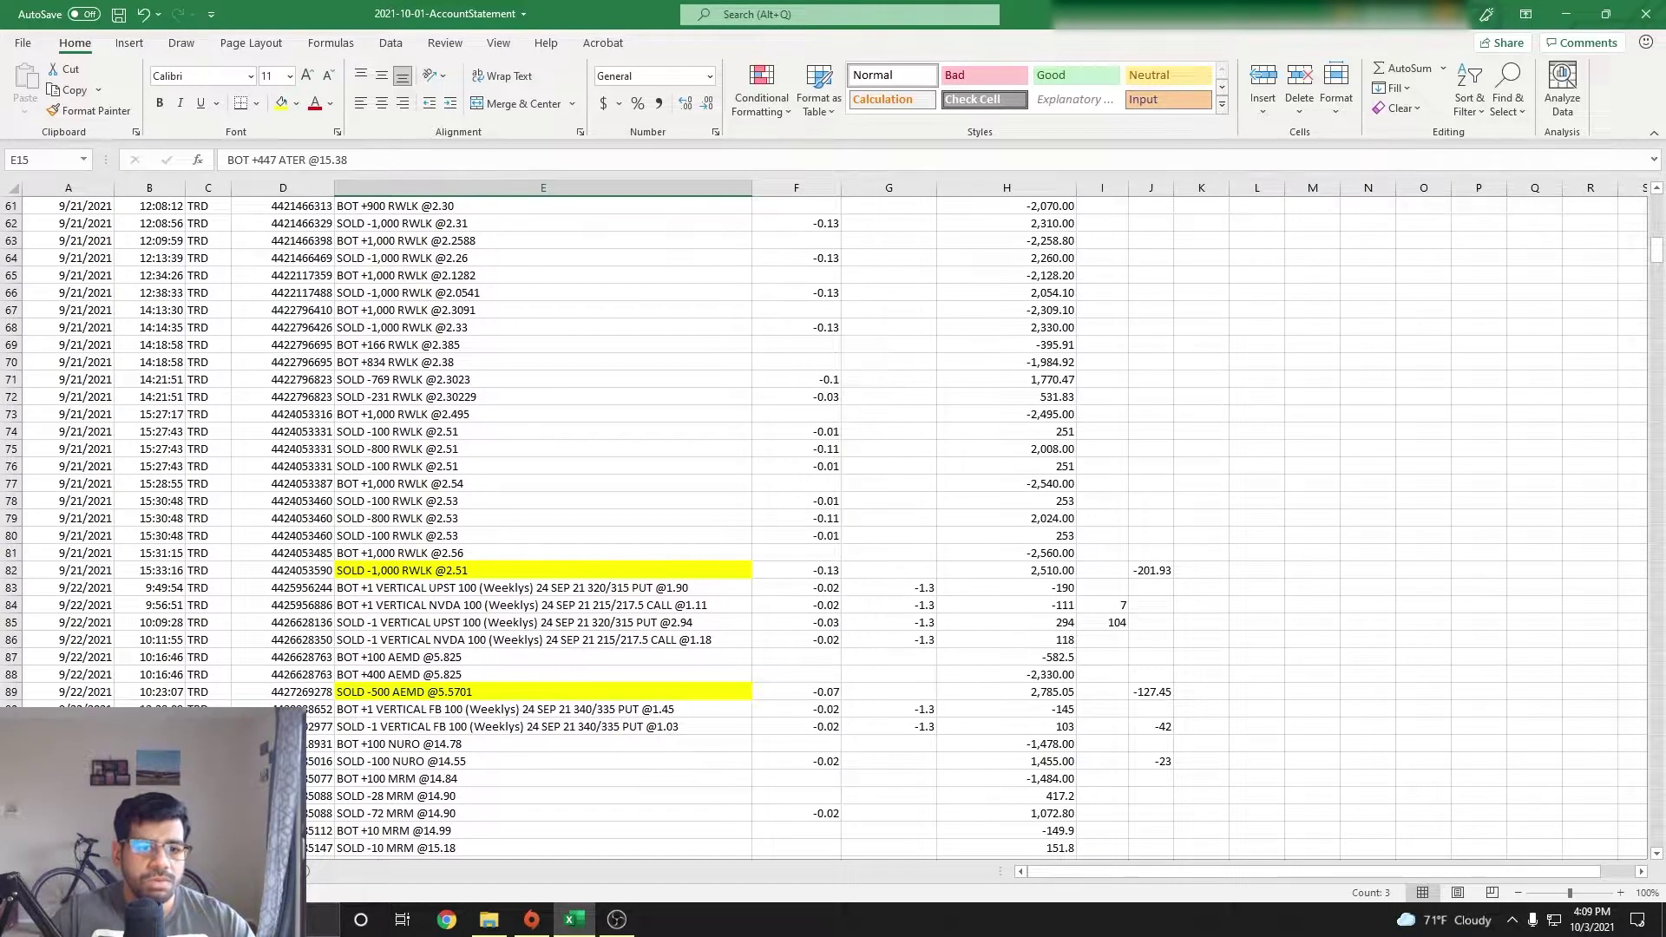
{"action": "scroll", "coordinate": [832, 520], "scroll_direction": "up", "scroll_amount": 4}
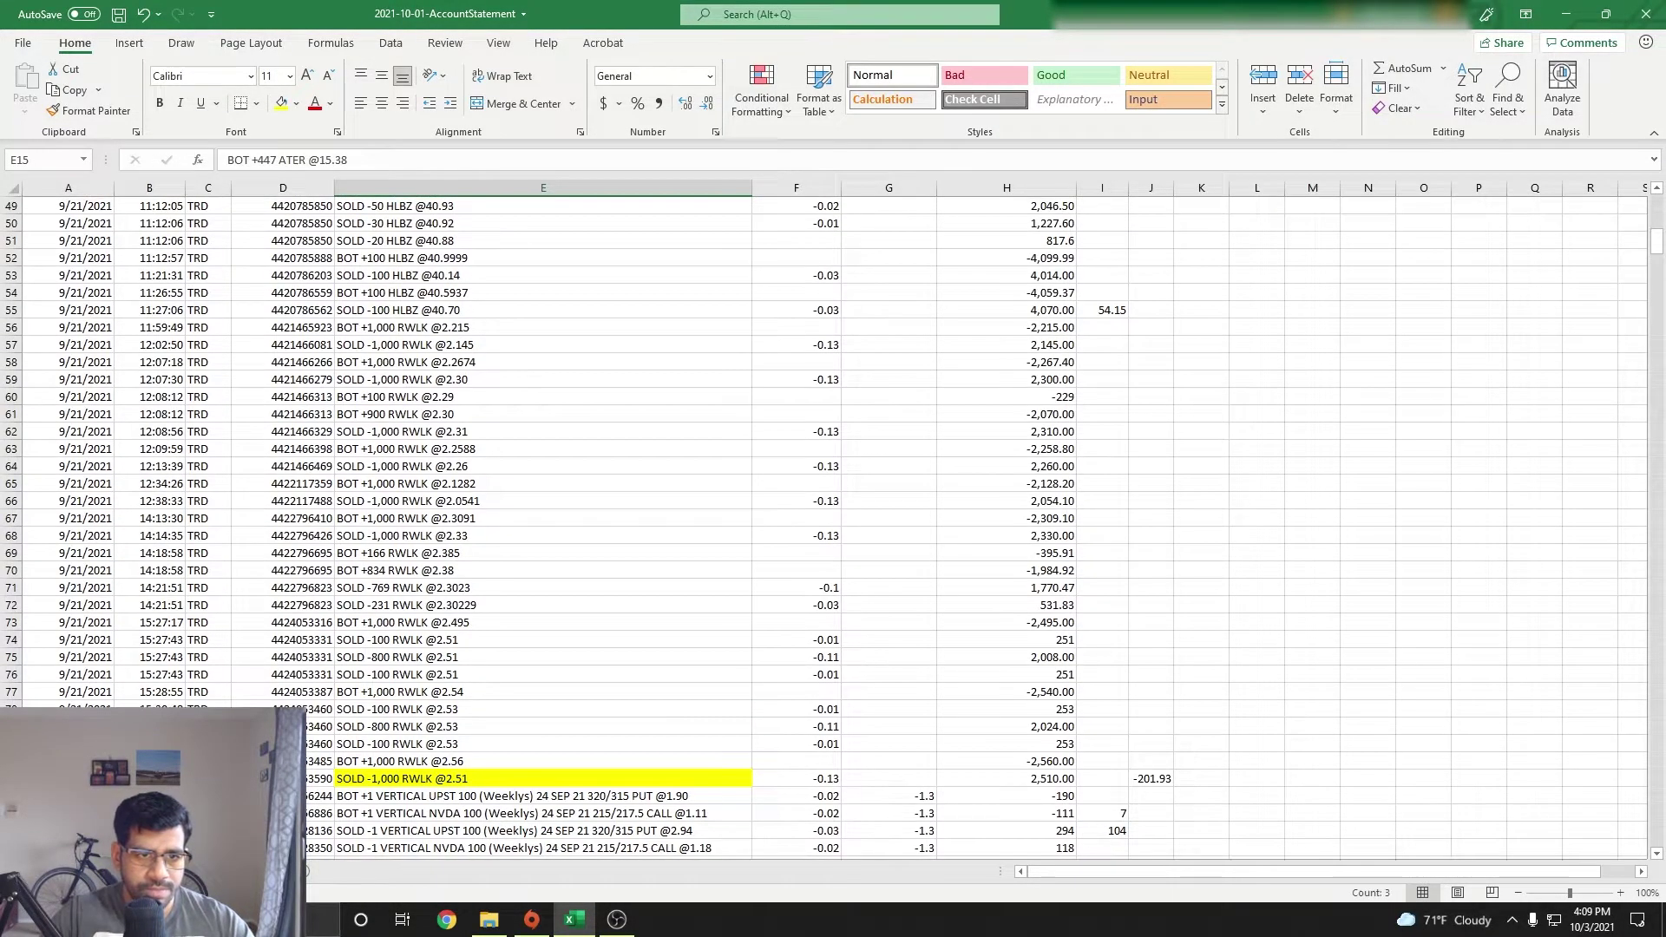
{"action": "left_click_drag", "start_coordinate": [434, 328], "coordinate": [434, 761]}
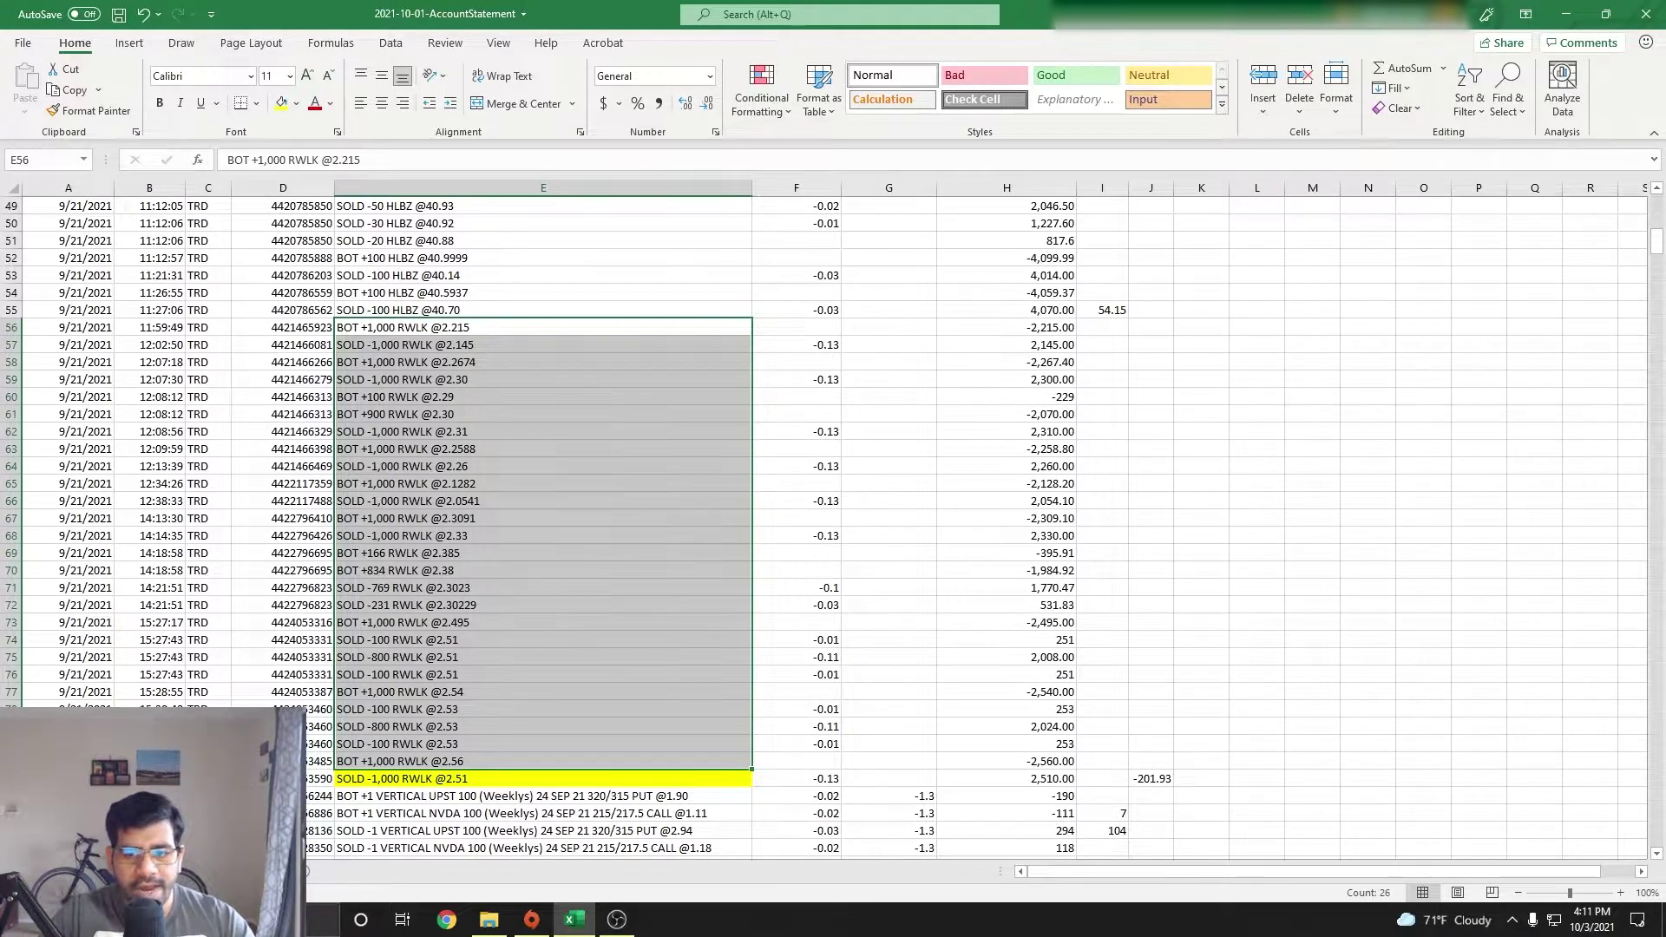
{"action": "left_click", "coordinate": [1150, 778]}
{"action": "scroll", "coordinate": [833, 520], "scroll_direction": "down", "scroll_amount": 5}
{"action": "left_click_drag", "start_coordinate": [543, 518], "coordinate": [543, 203]}
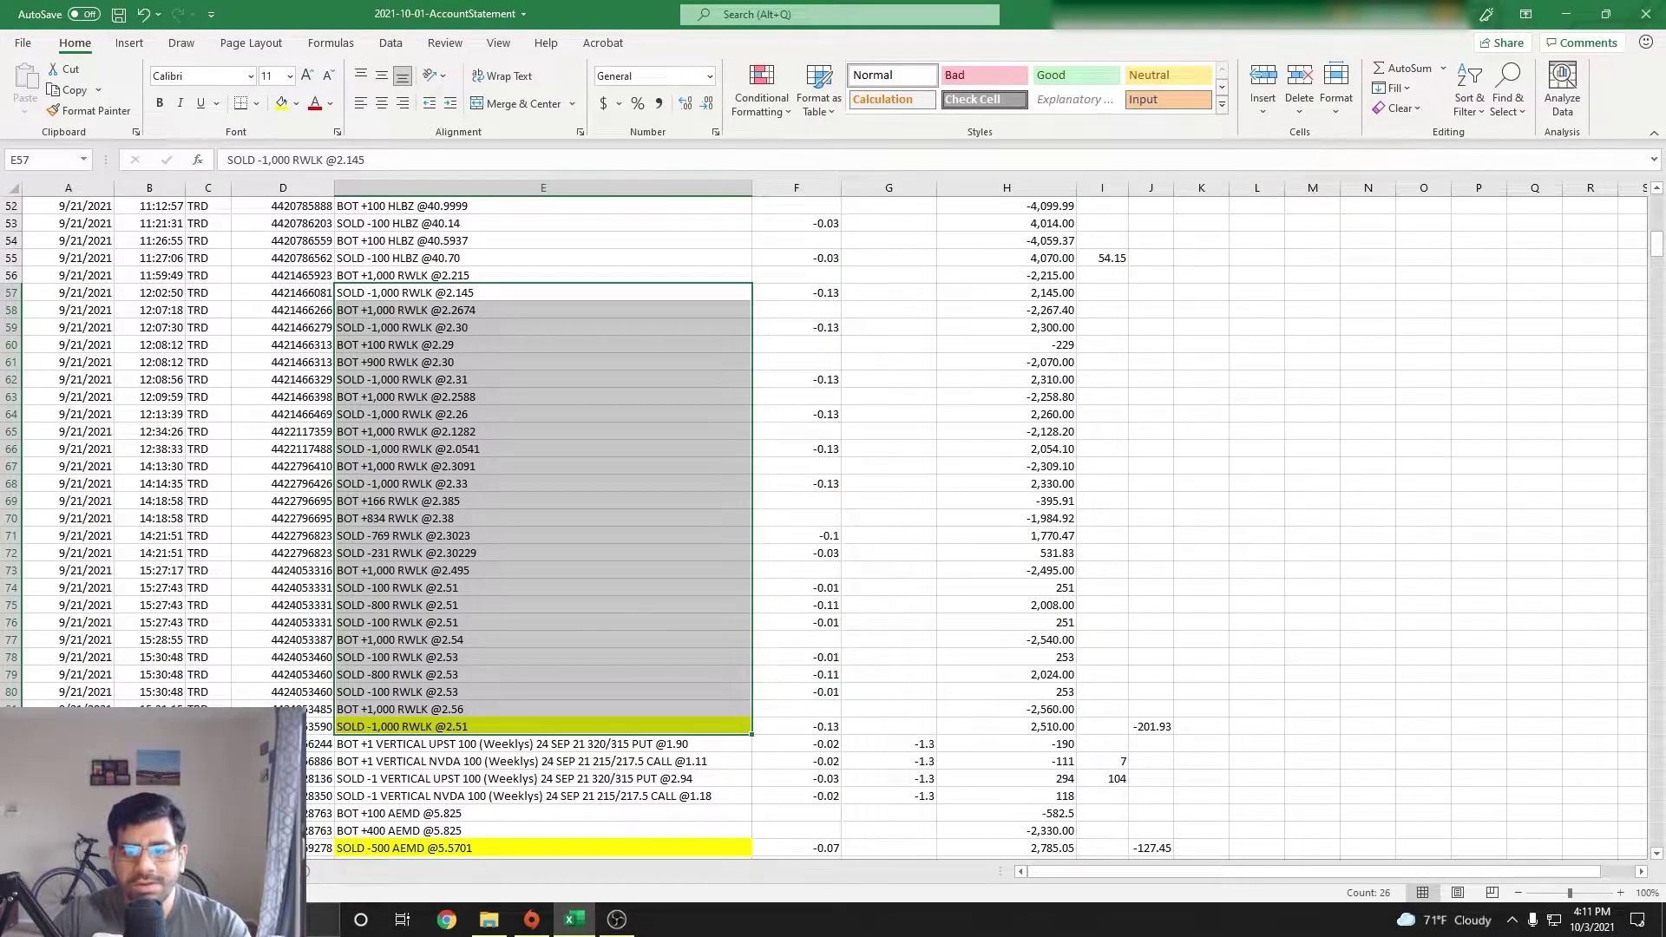
{"action": "left_click", "coordinate": [1150, 830]}
{"action": "left_click", "coordinate": [1150, 726]}
{"action": "key", "text": "F2"}
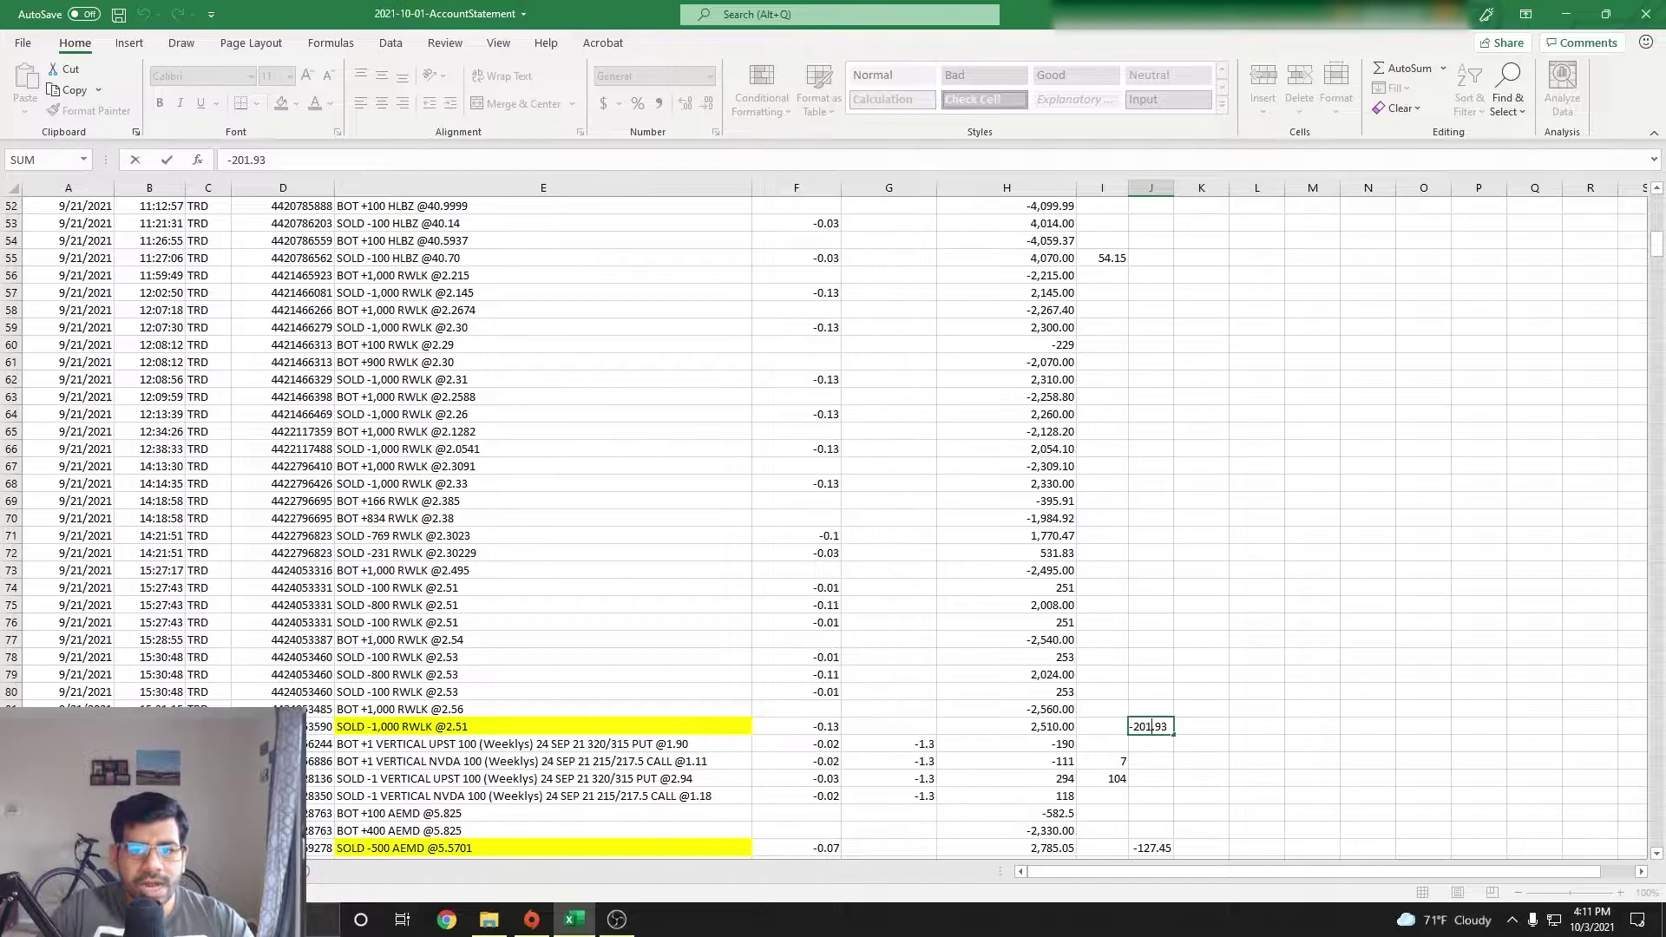
{"action": "scroll", "coordinate": [833, 526], "scroll_direction": "down", "scroll_amount": 5}
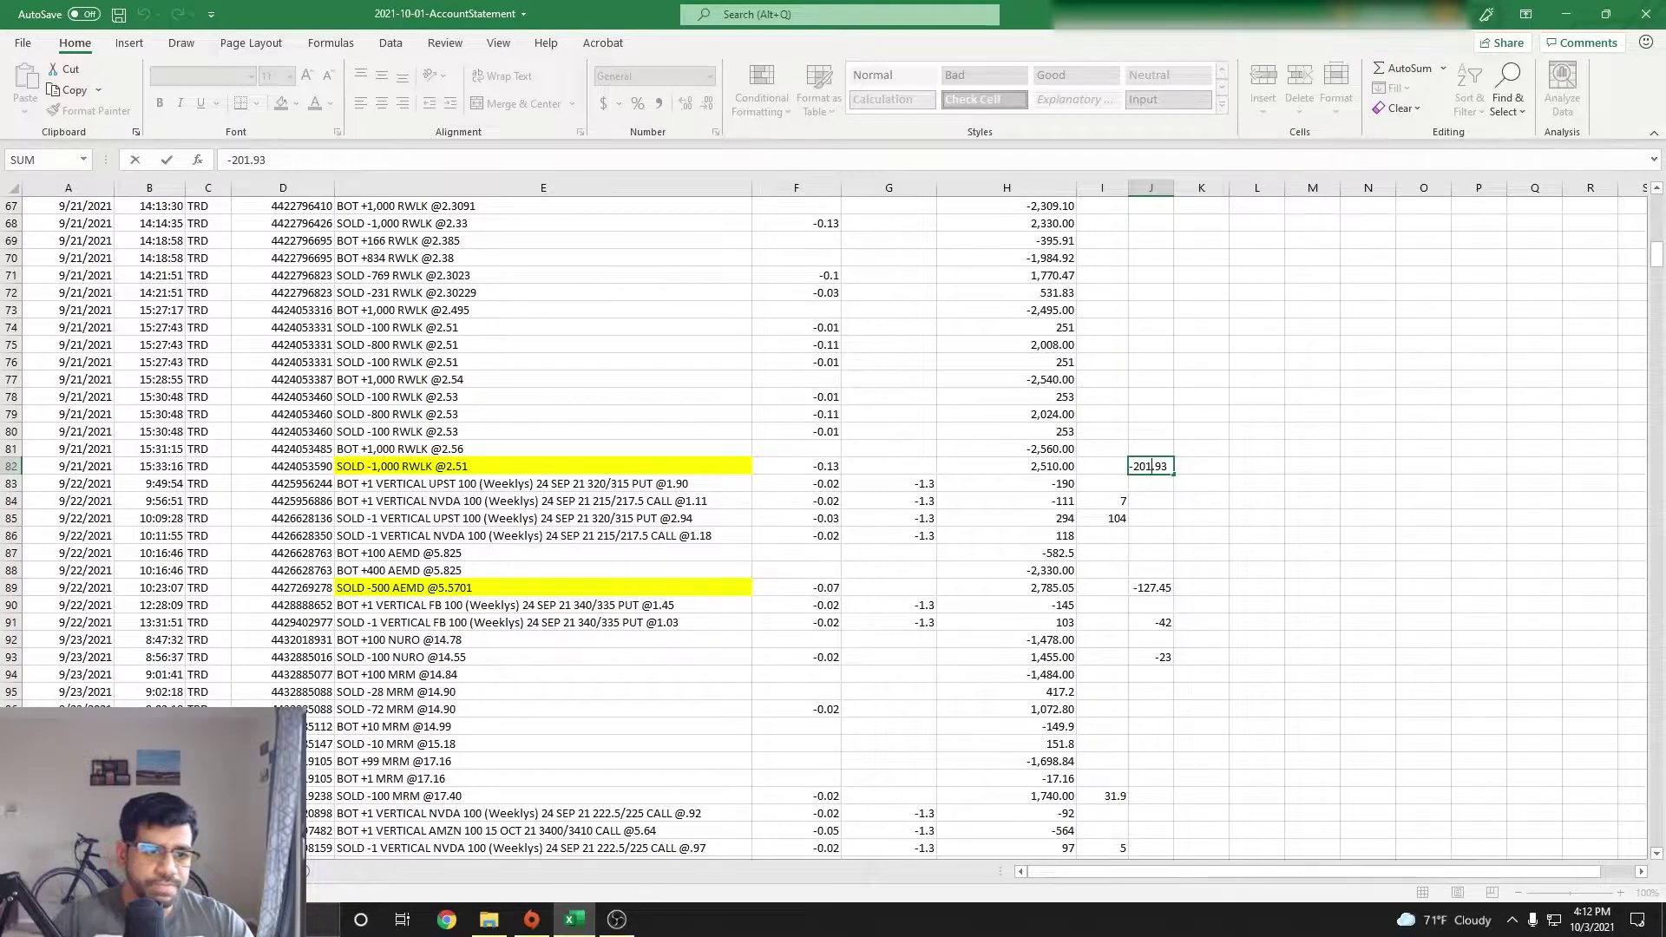
{"action": "left_click_drag", "start_coordinate": [543, 553], "coordinate": [543, 588]}
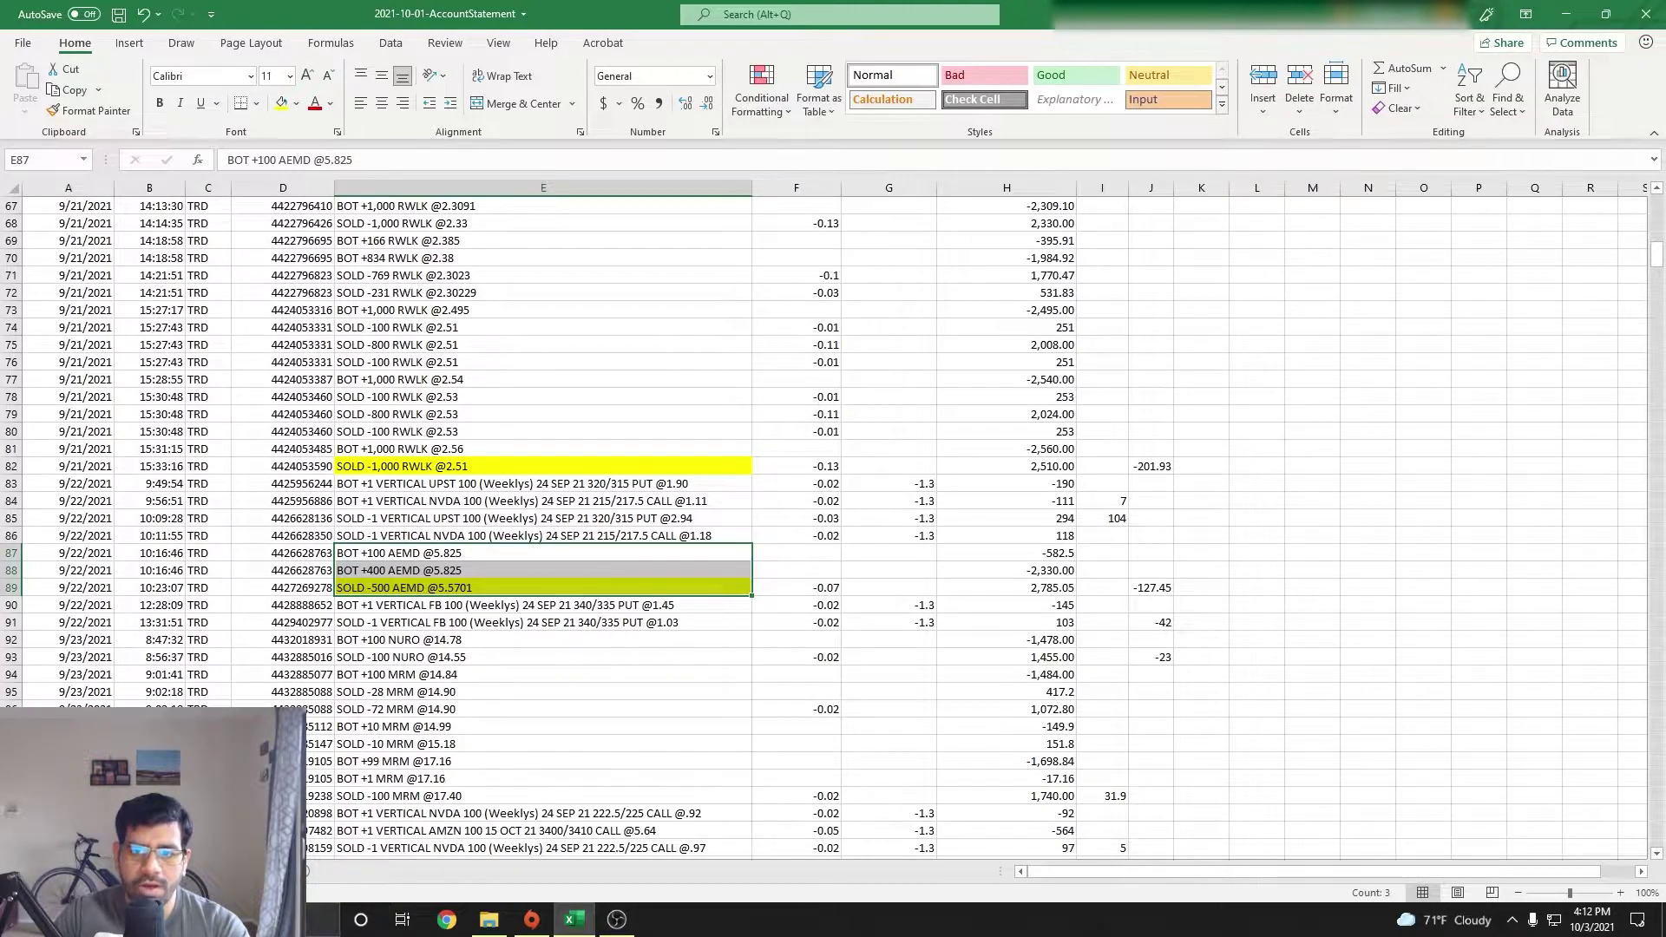
Step: Look through the trade list from its first rows to the late-September TSLA, DBGI and PALT entries
{"action": "scroll", "coordinate": [824, 520], "scroll_direction": "up", "scroll_amount": 20}
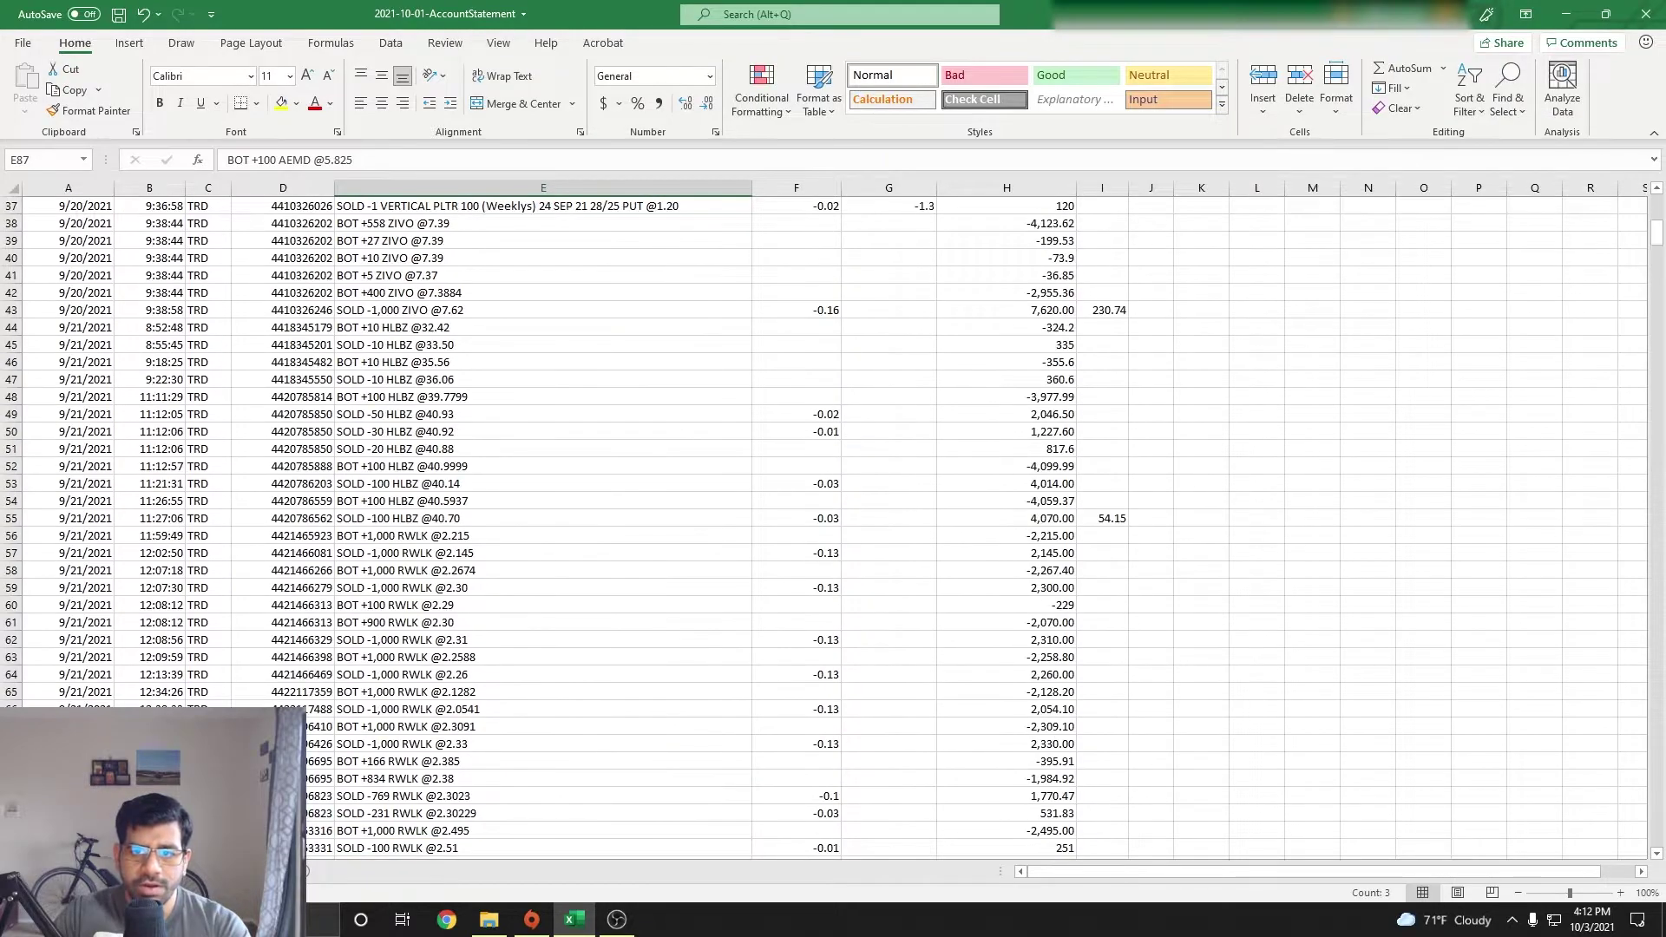
{"action": "scroll", "coordinate": [824, 520], "scroll_direction": "up", "scroll_amount": 2}
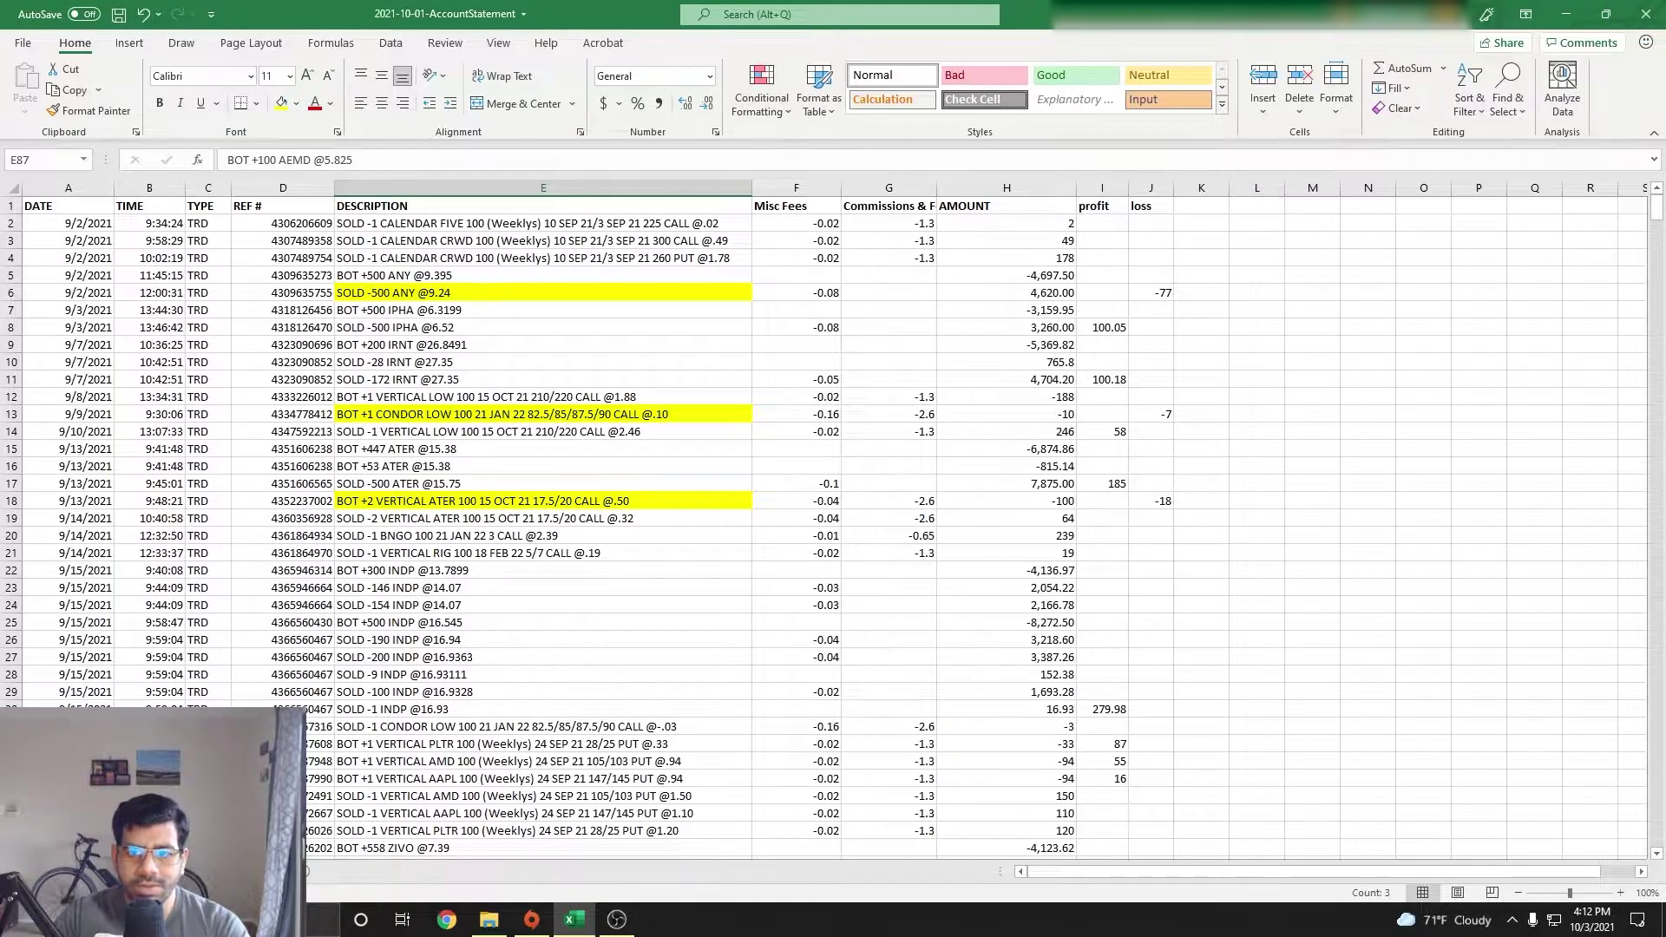
{"action": "scroll", "coordinate": [824, 521], "scroll_direction": "down", "scroll_amount": 11}
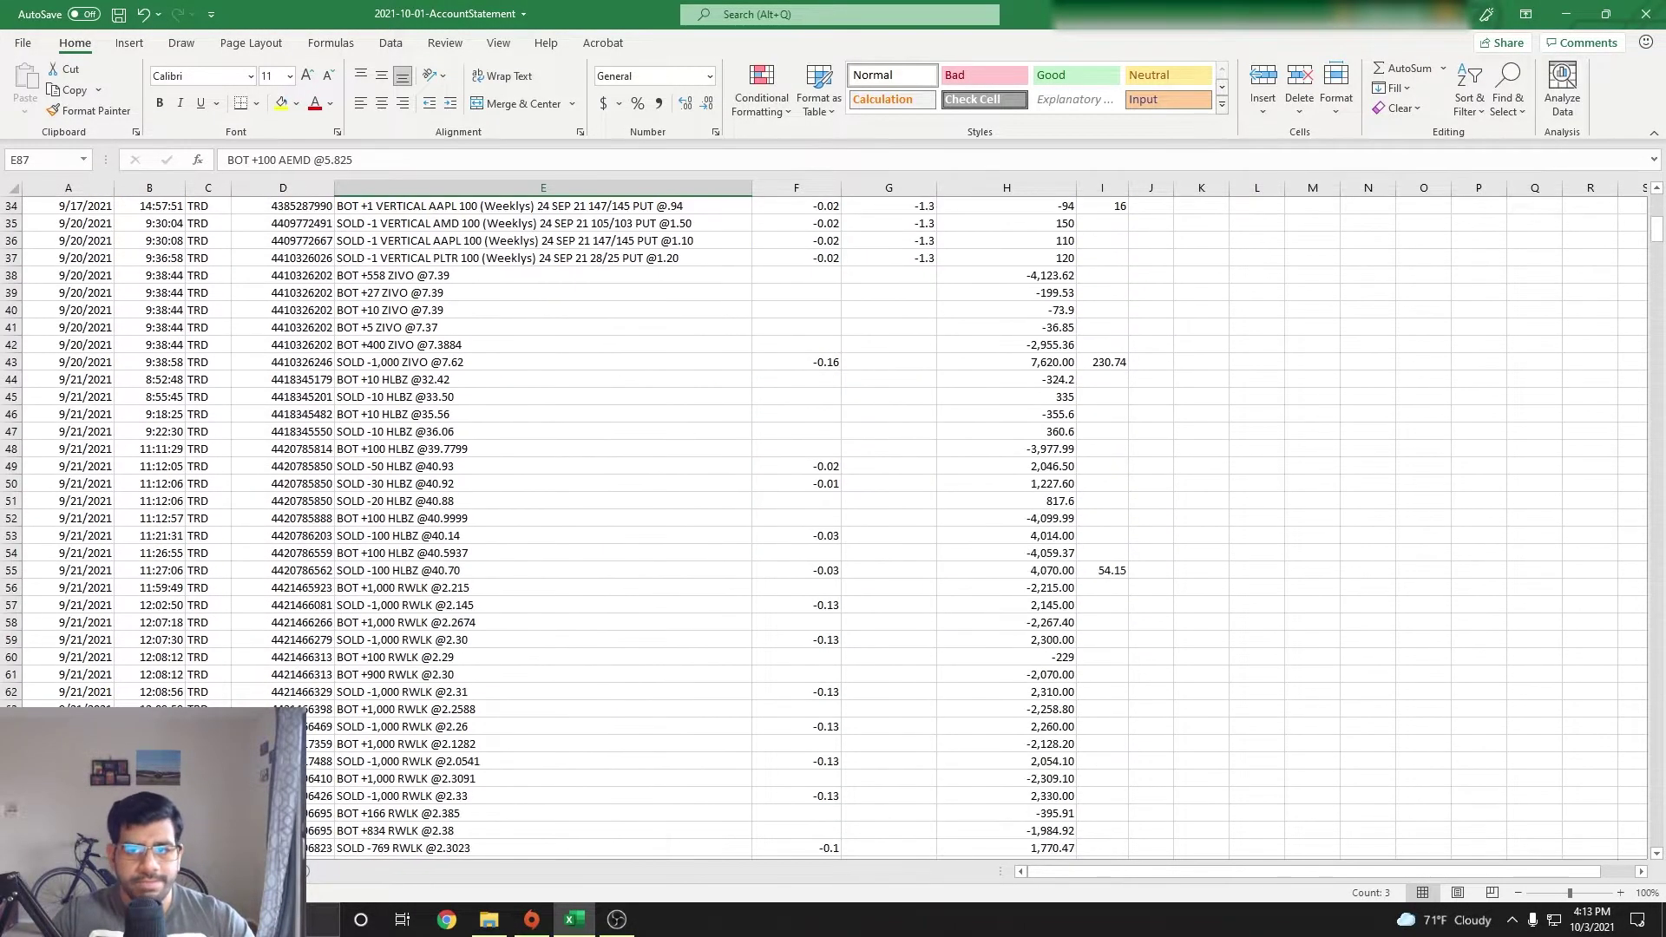
{"action": "scroll", "coordinate": [824, 521], "scroll_direction": "down", "scroll_amount": 13}
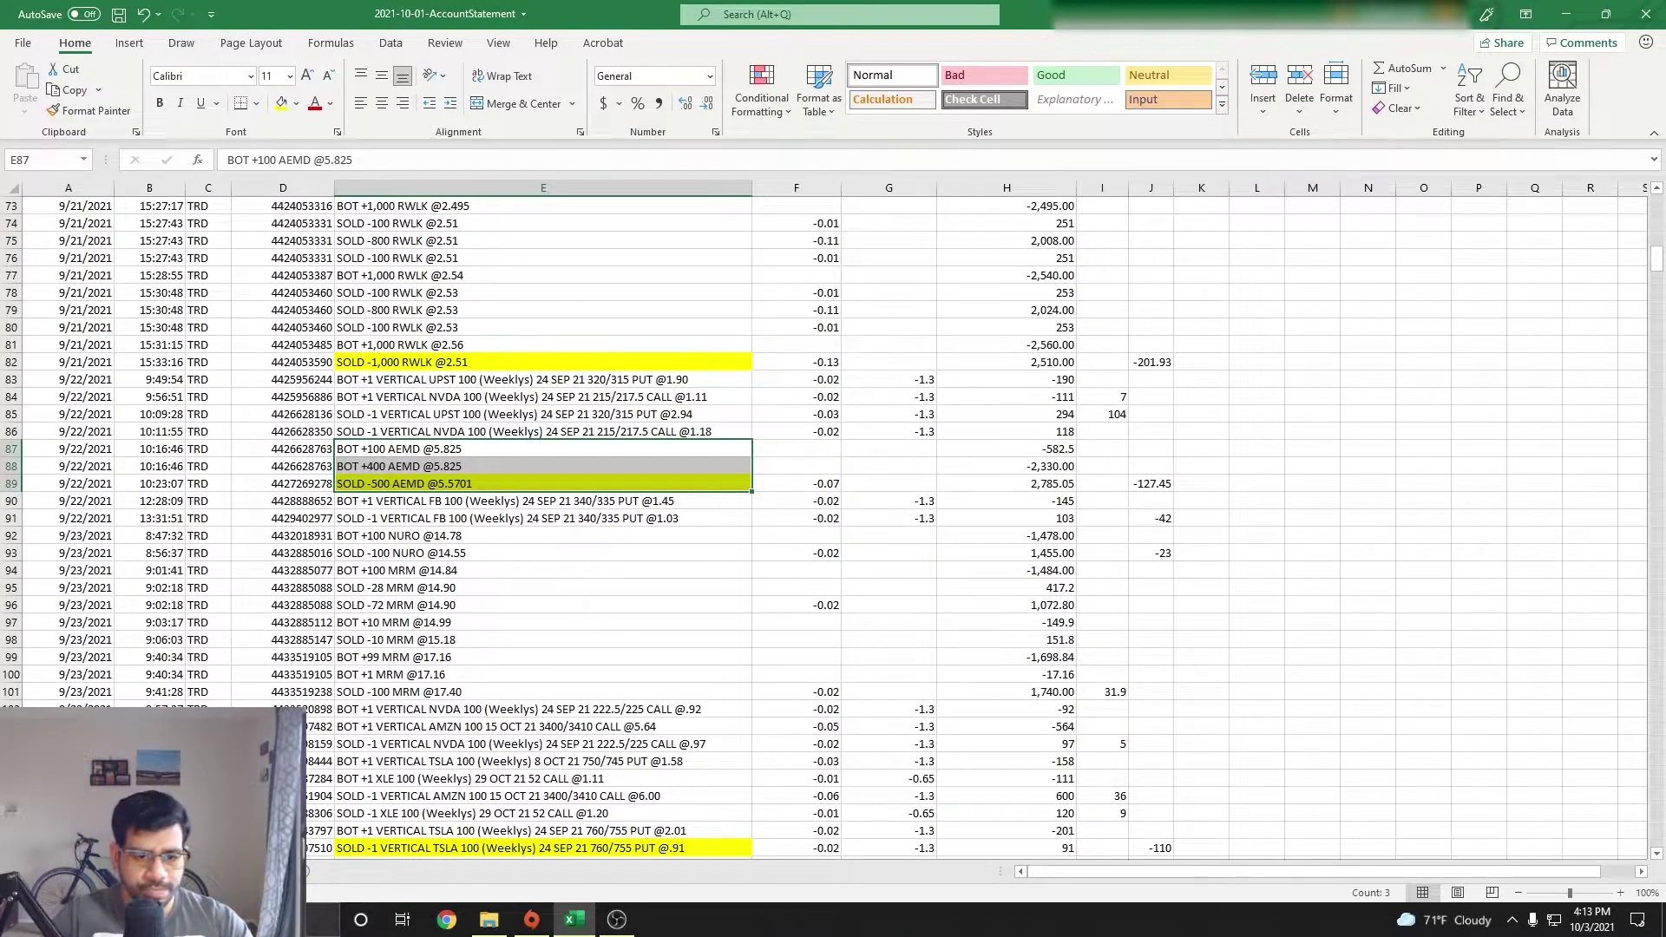
{"action": "scroll", "coordinate": [824, 520], "scroll_direction": "down", "scroll_amount": 4}
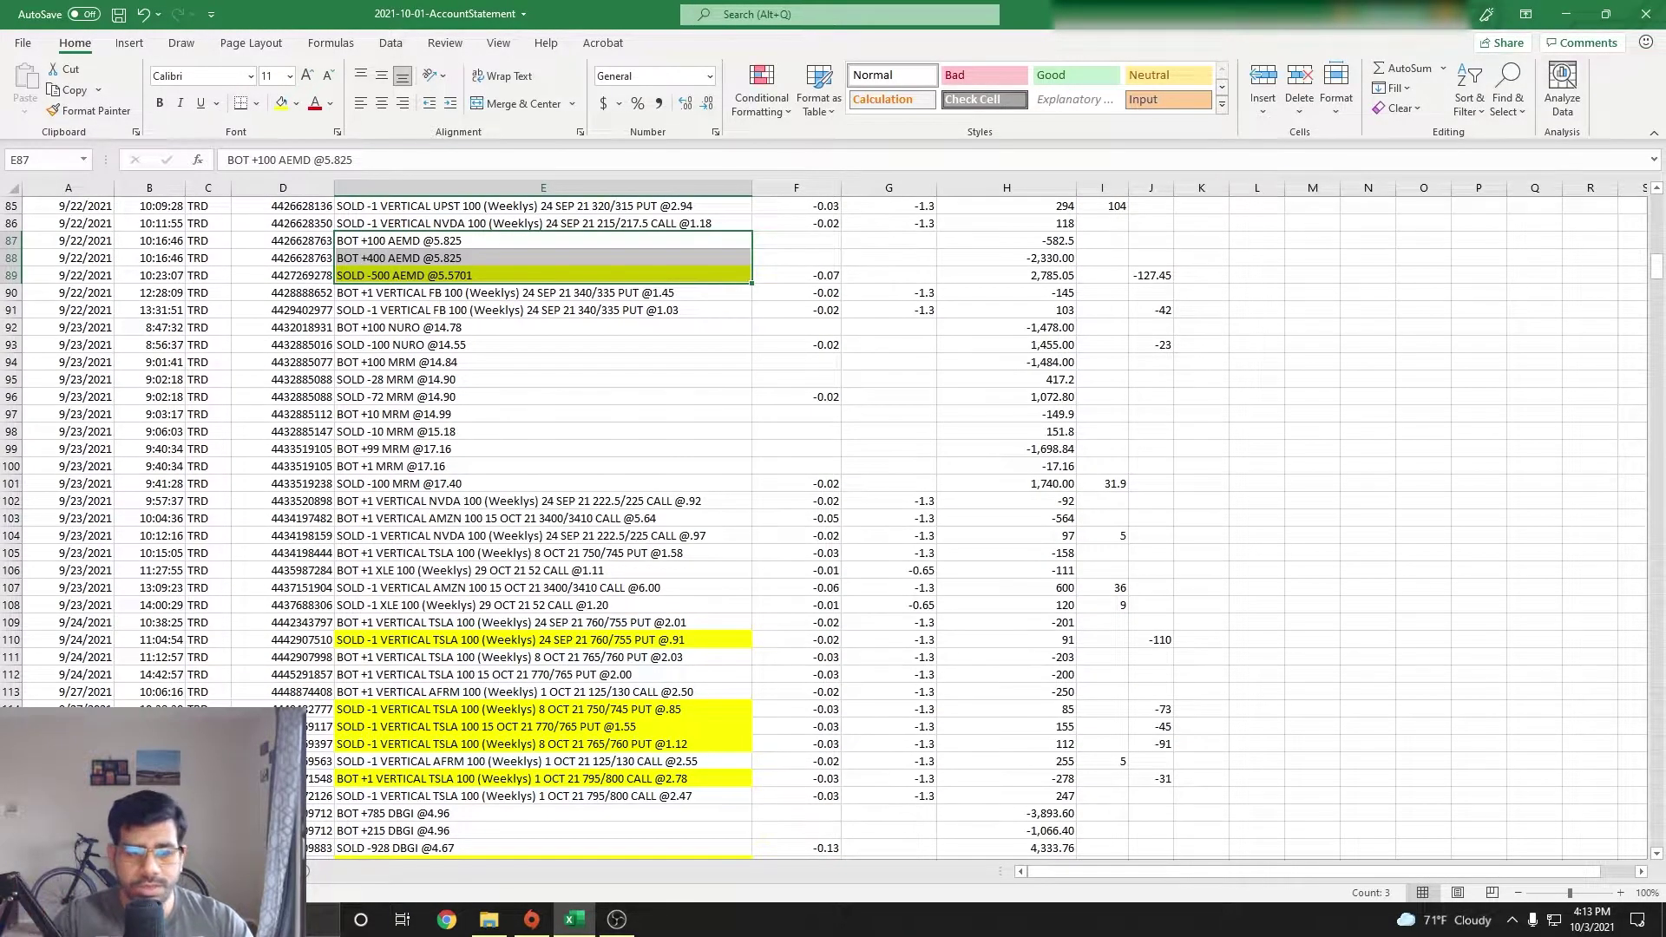
{"action": "scroll", "coordinate": [824, 521], "scroll_direction": "down", "scroll_amount": 5}
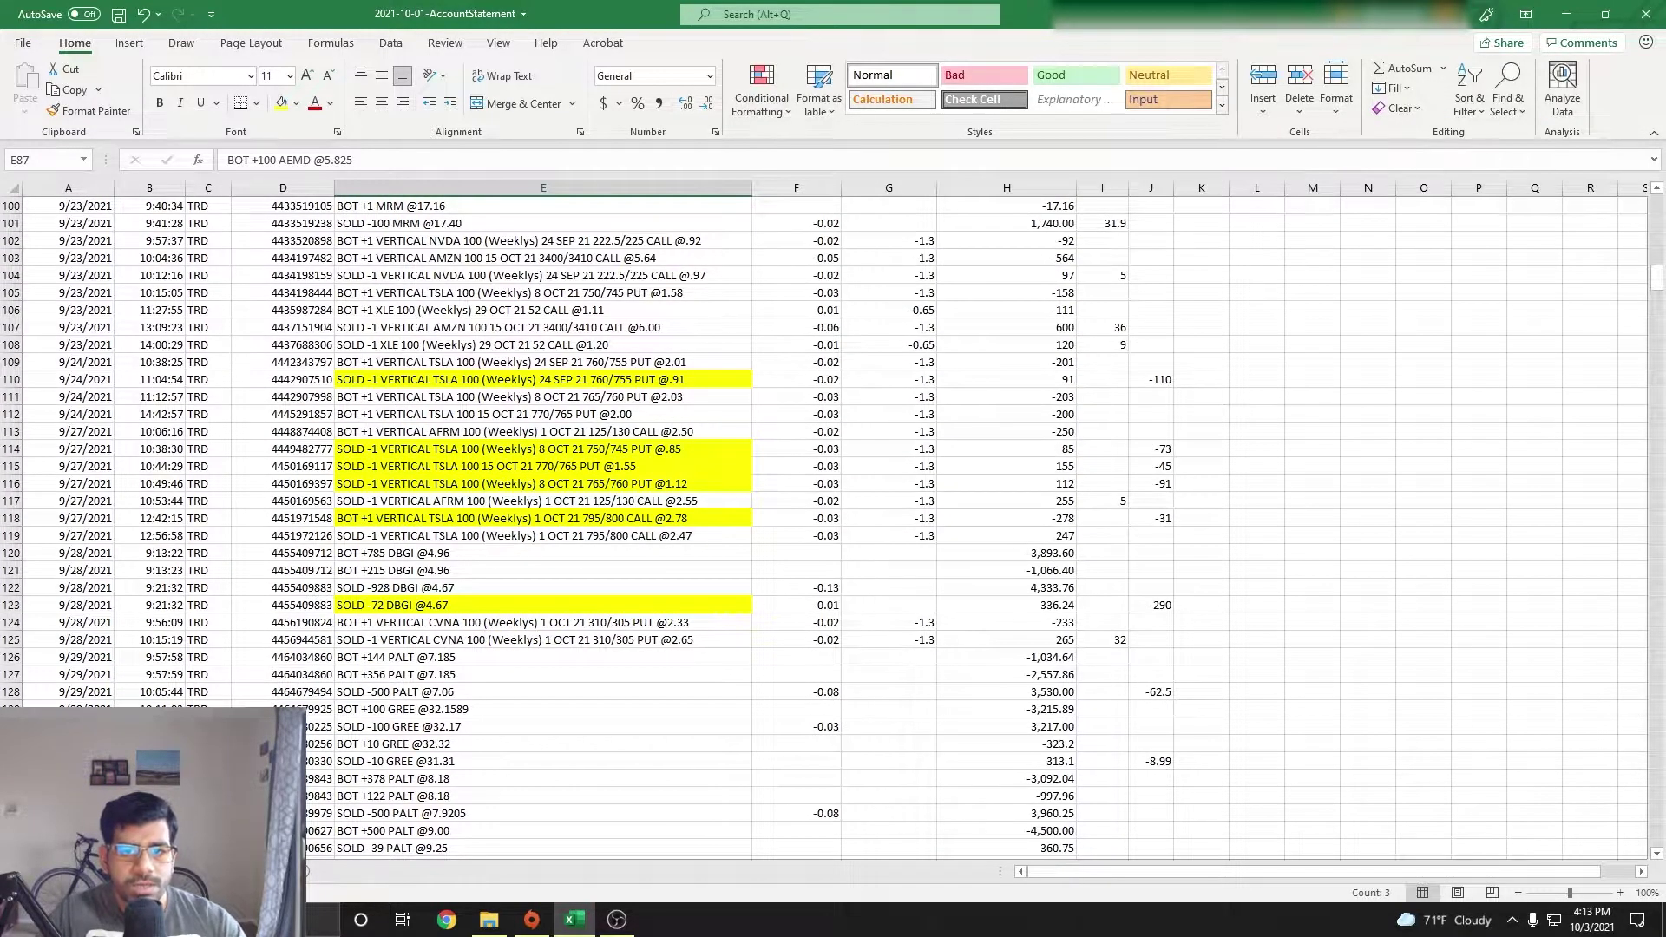
{"action": "scroll", "coordinate": [824, 520], "scroll_direction": "down", "scroll_amount": 5}
{"action": "scroll", "coordinate": [824, 520], "scroll_direction": "up", "scroll_amount": 5}
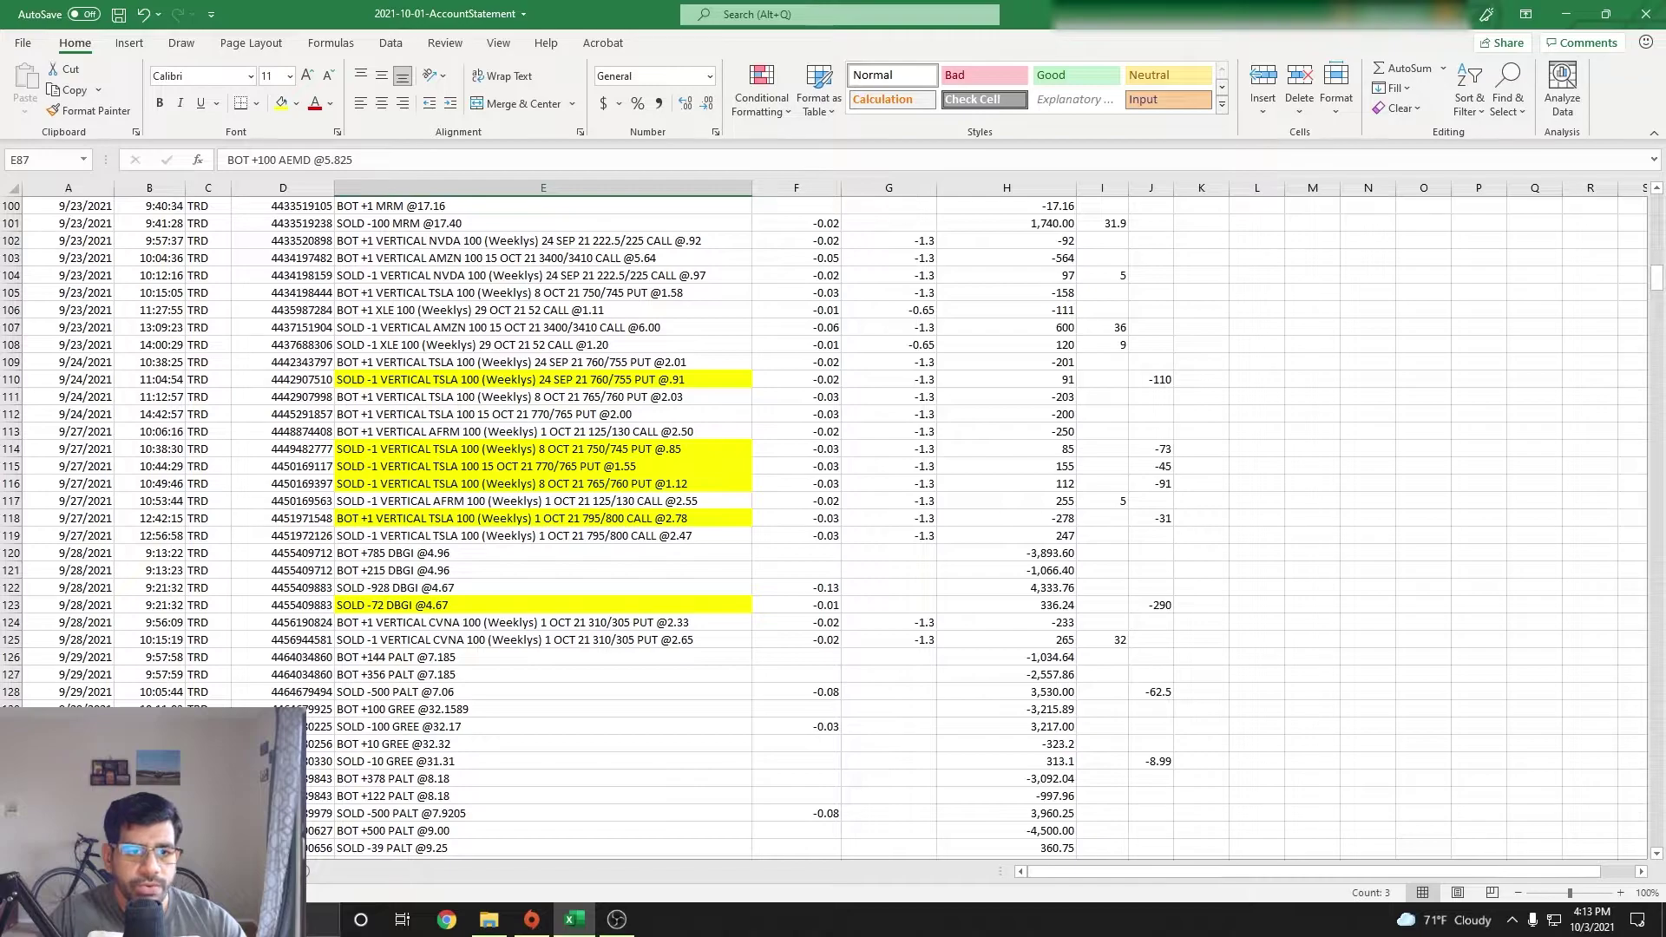
{"action": "scroll", "coordinate": [824, 520], "scroll_direction": "down", "scroll_amount": 3}
{"action": "scroll", "coordinate": [824, 520], "scroll_direction": "up", "scroll_amount": 4}
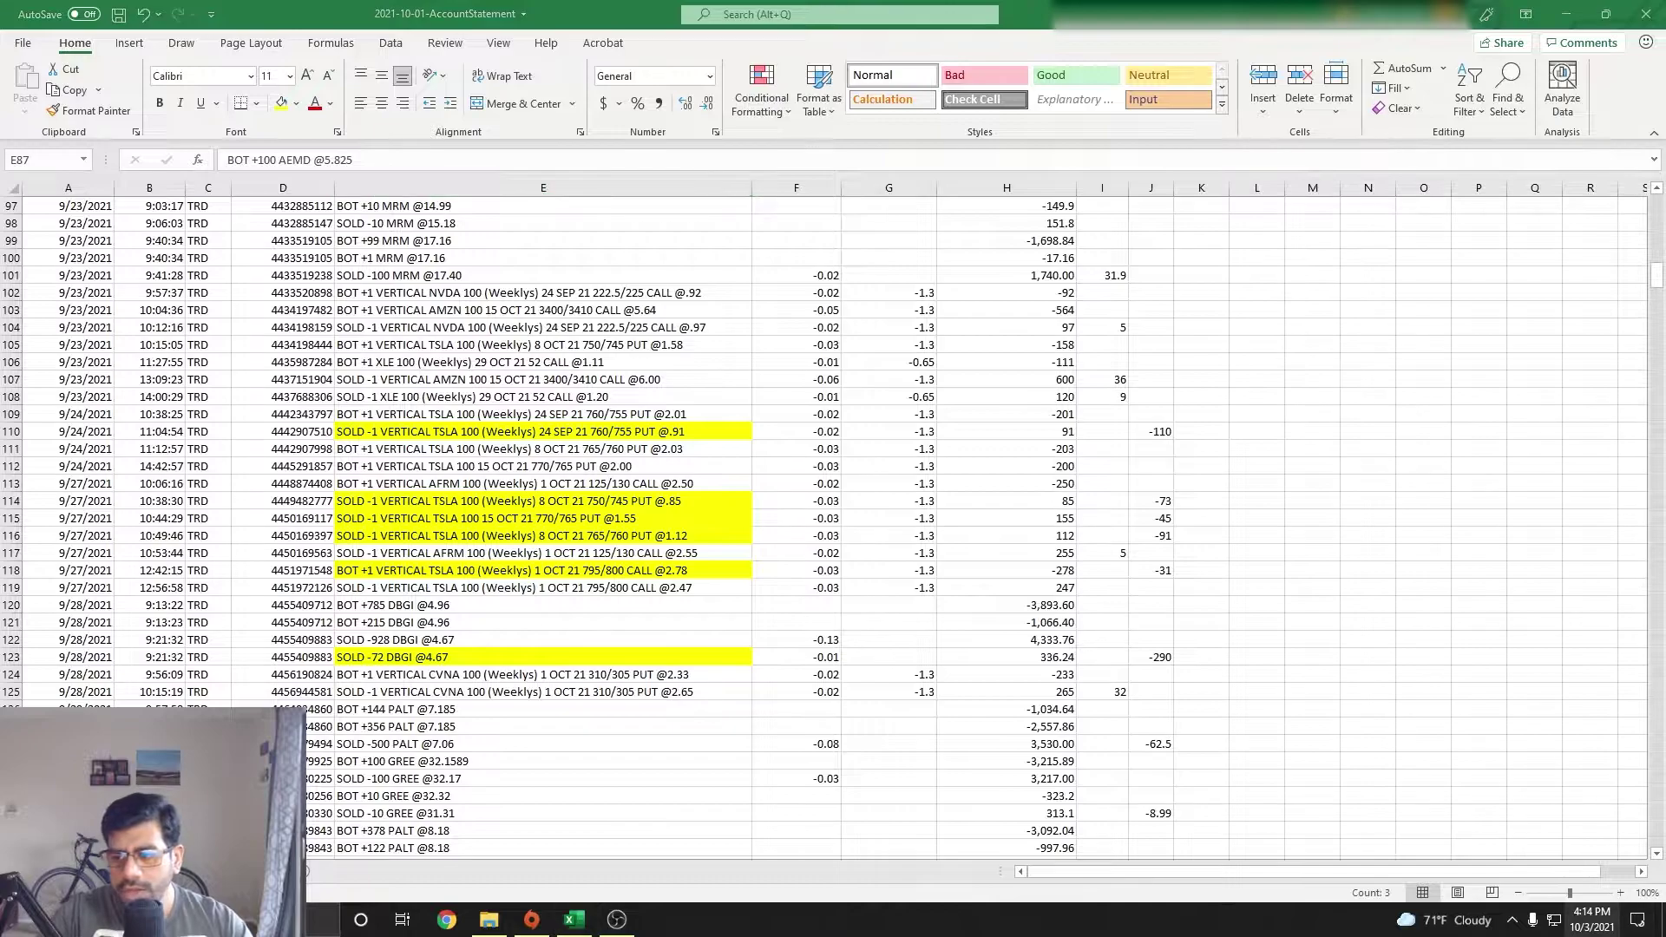
Step: Check the September 2021 dates in the system calendar
{"action": "left_click", "coordinate": [1591, 920]}
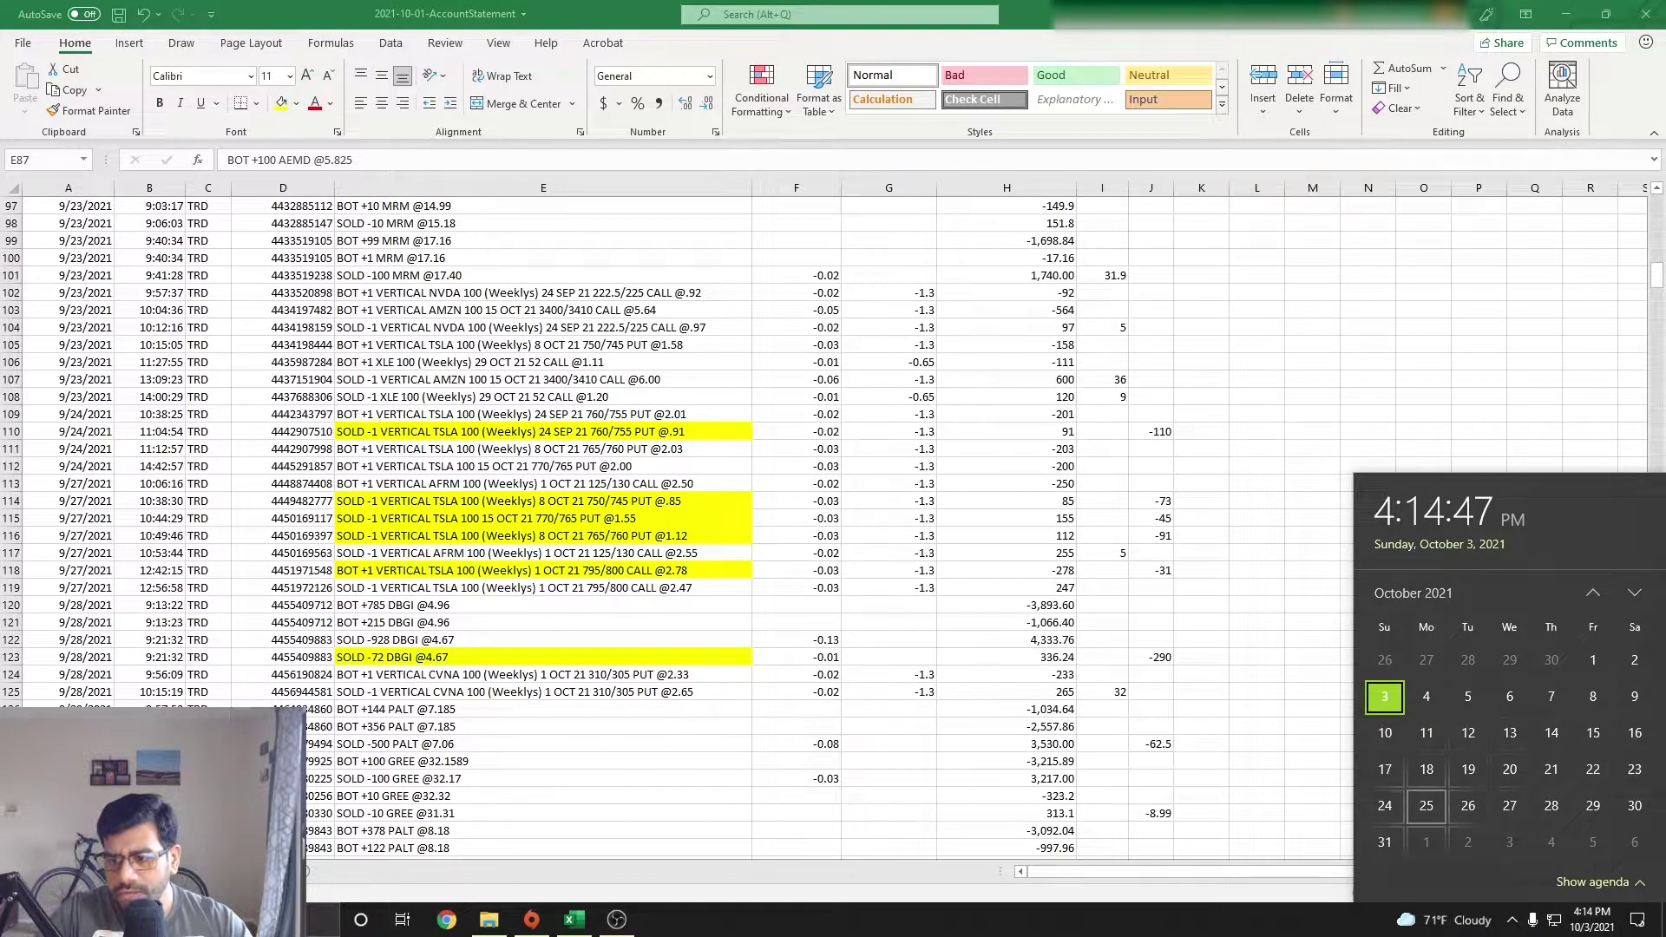
{"action": "scroll", "coordinate": [1572, 746], "scroll_direction": "up", "scroll_amount": 1}
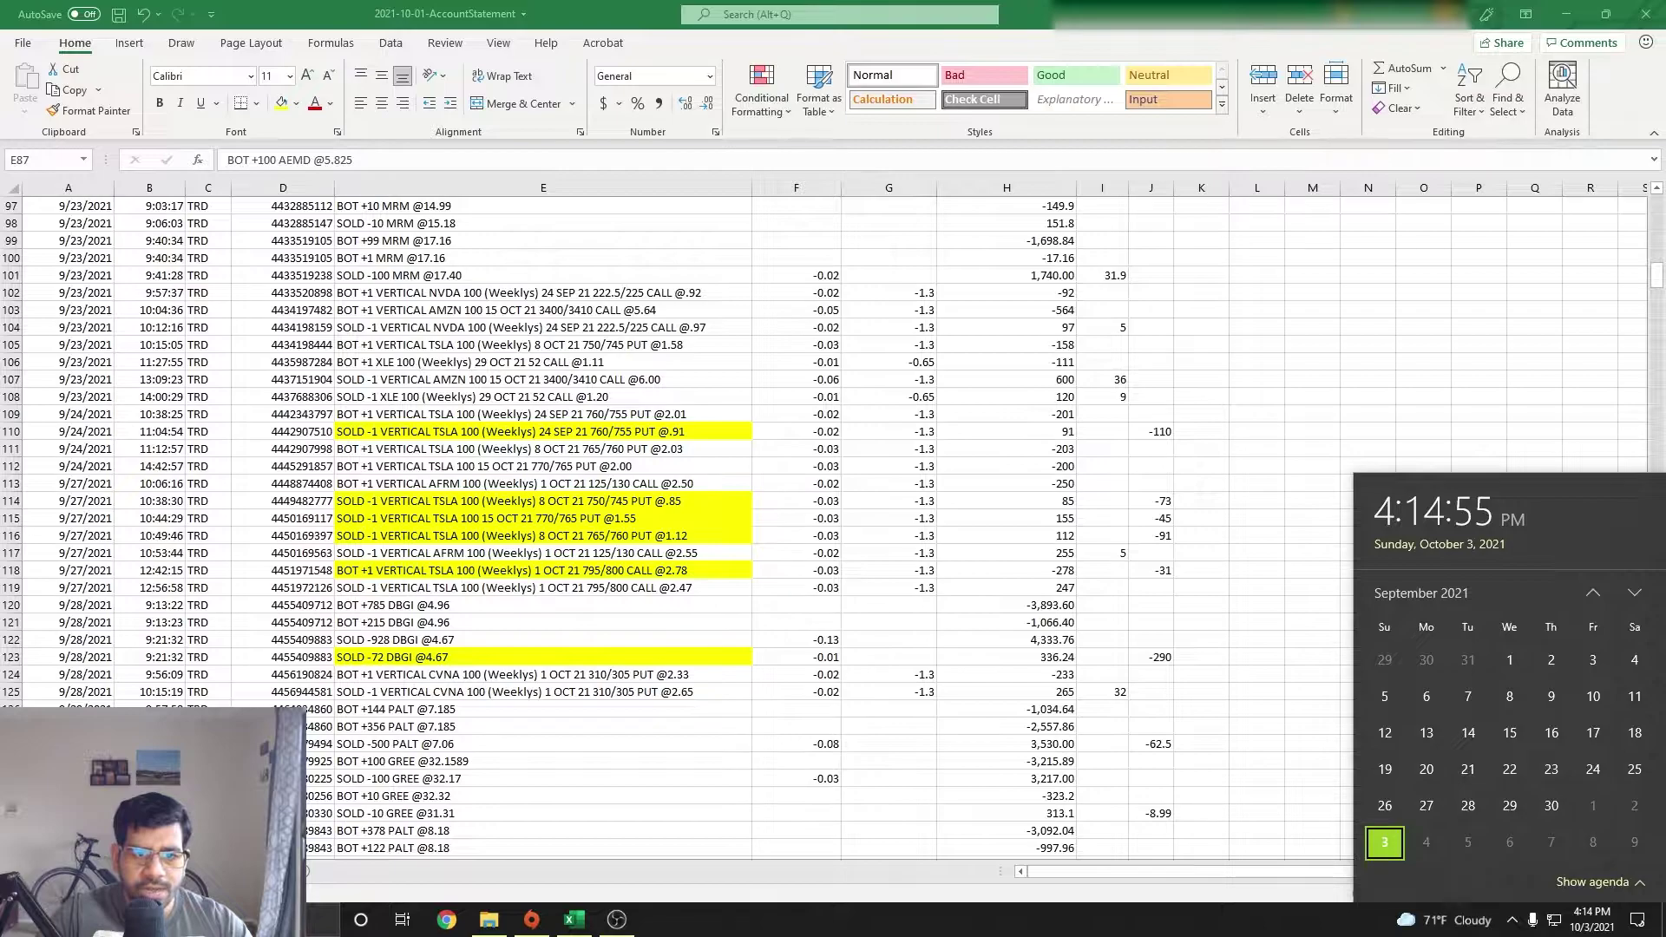
{"action": "key", "text": "Escape"}
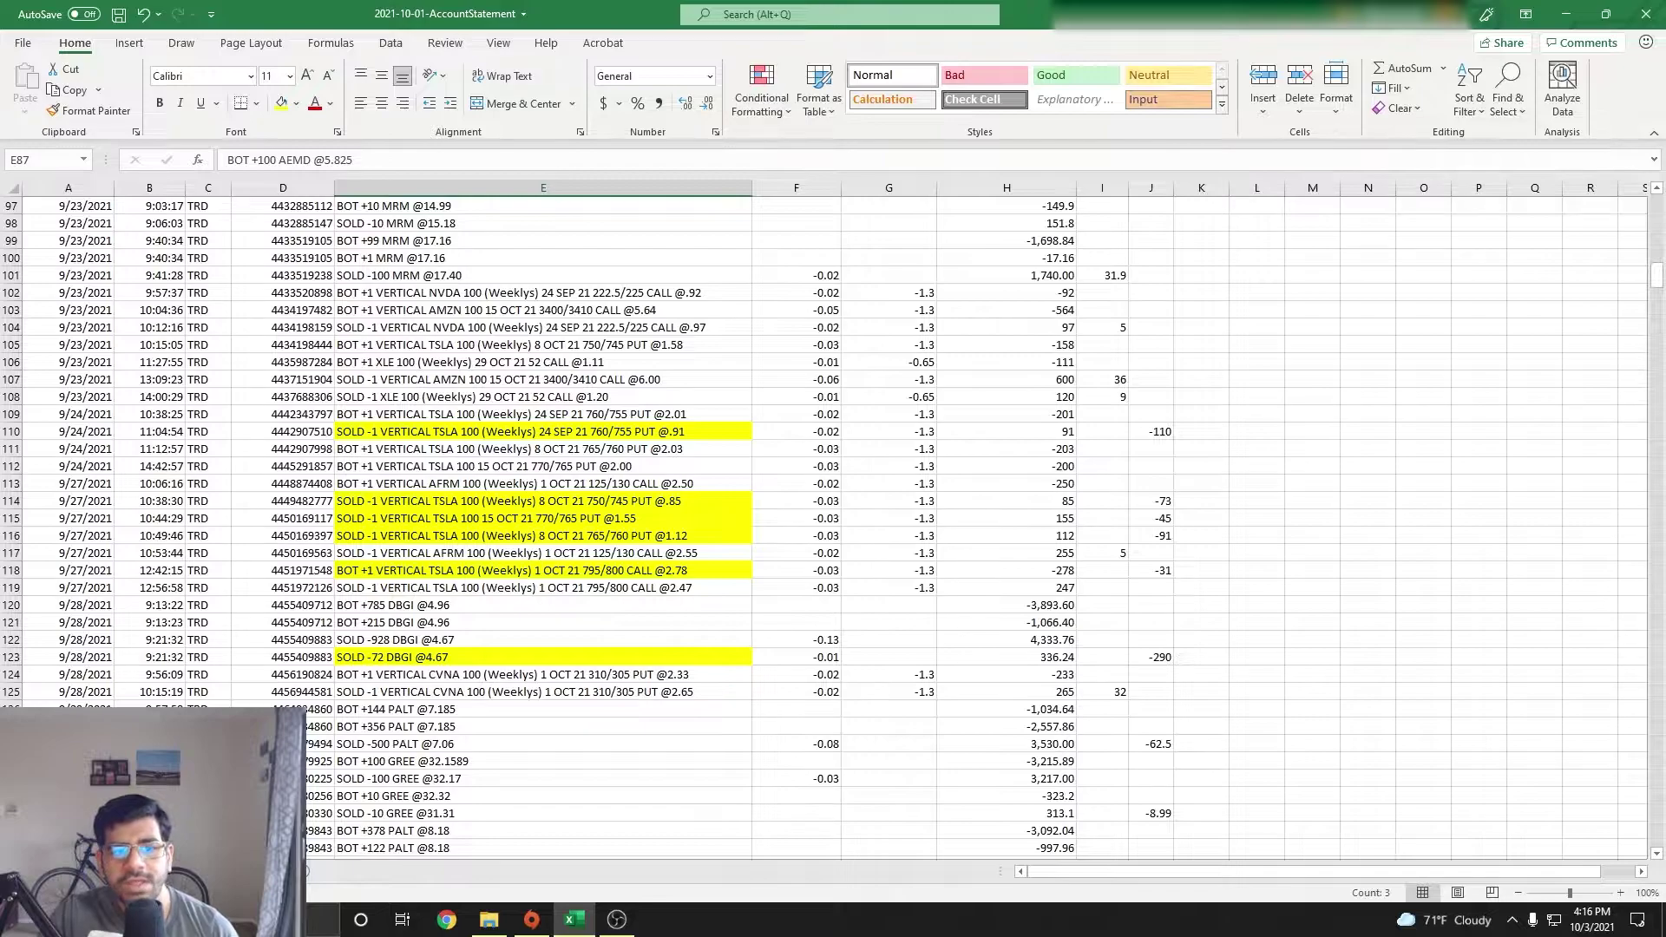
Step: Highlight the buy and sell entries of the TSLA 24 SEP 760/755 put vertical in E109:E110
{"action": "left_click", "coordinate": [543, 414]}
{"action": "key", "text": "shift+Down"}
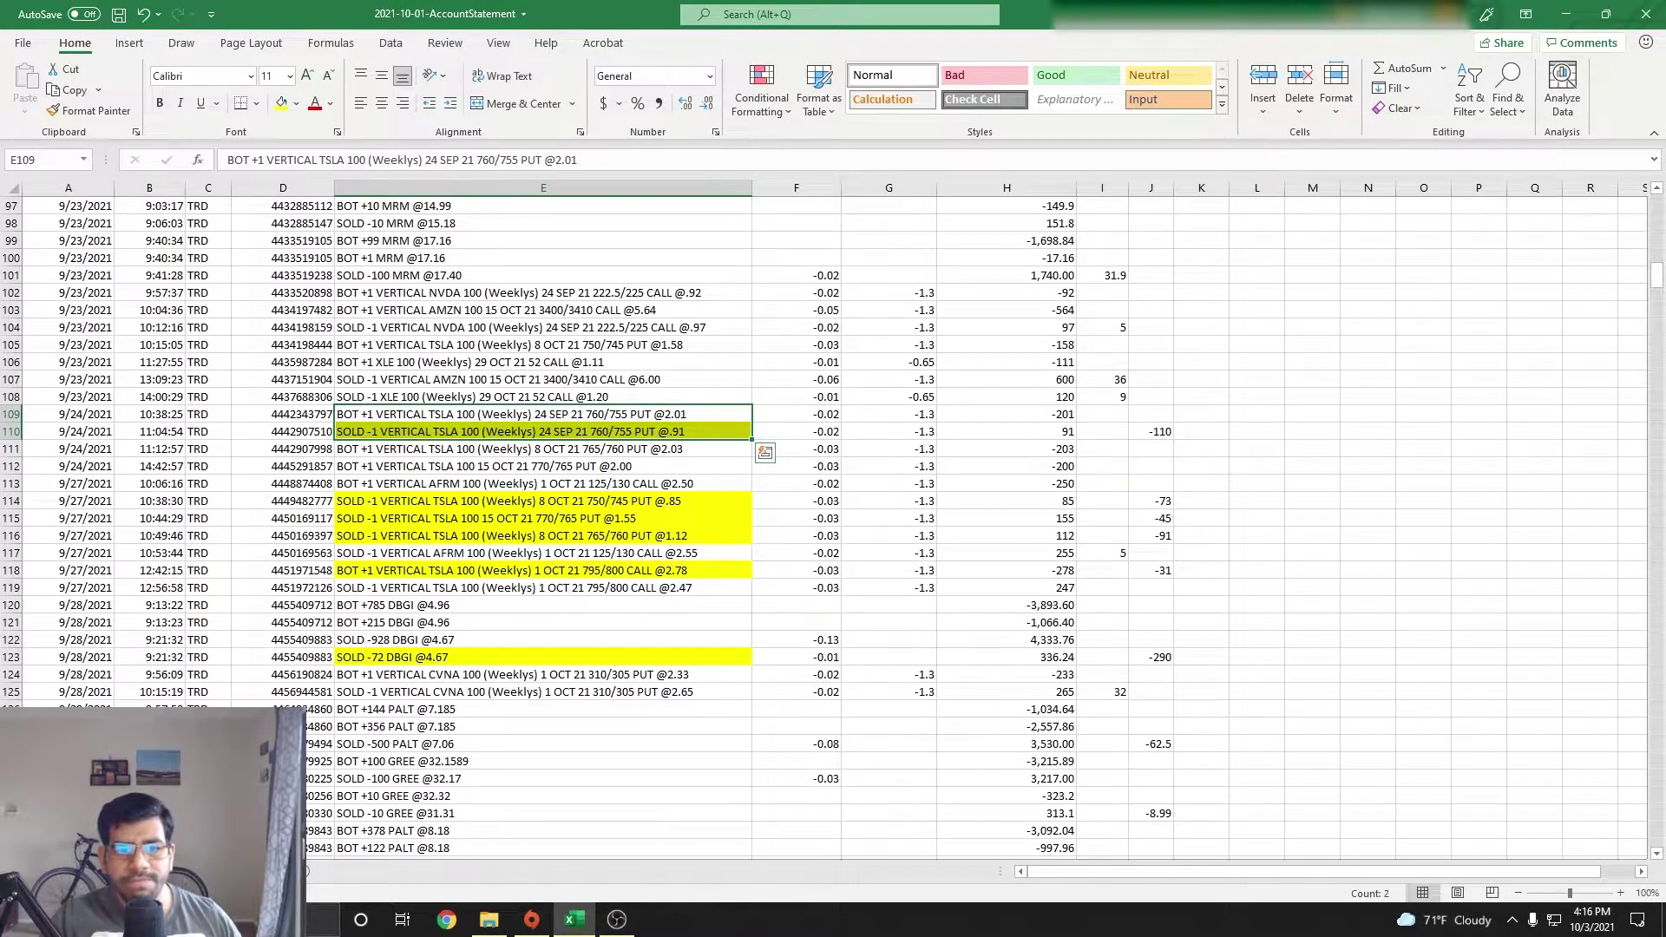
Step: Select the TSLA put vertical buys in E111:E112 and the sale entries in E115:E117, and inspect the TSLA loss in J110
{"action": "left_click", "coordinate": [543, 448]}
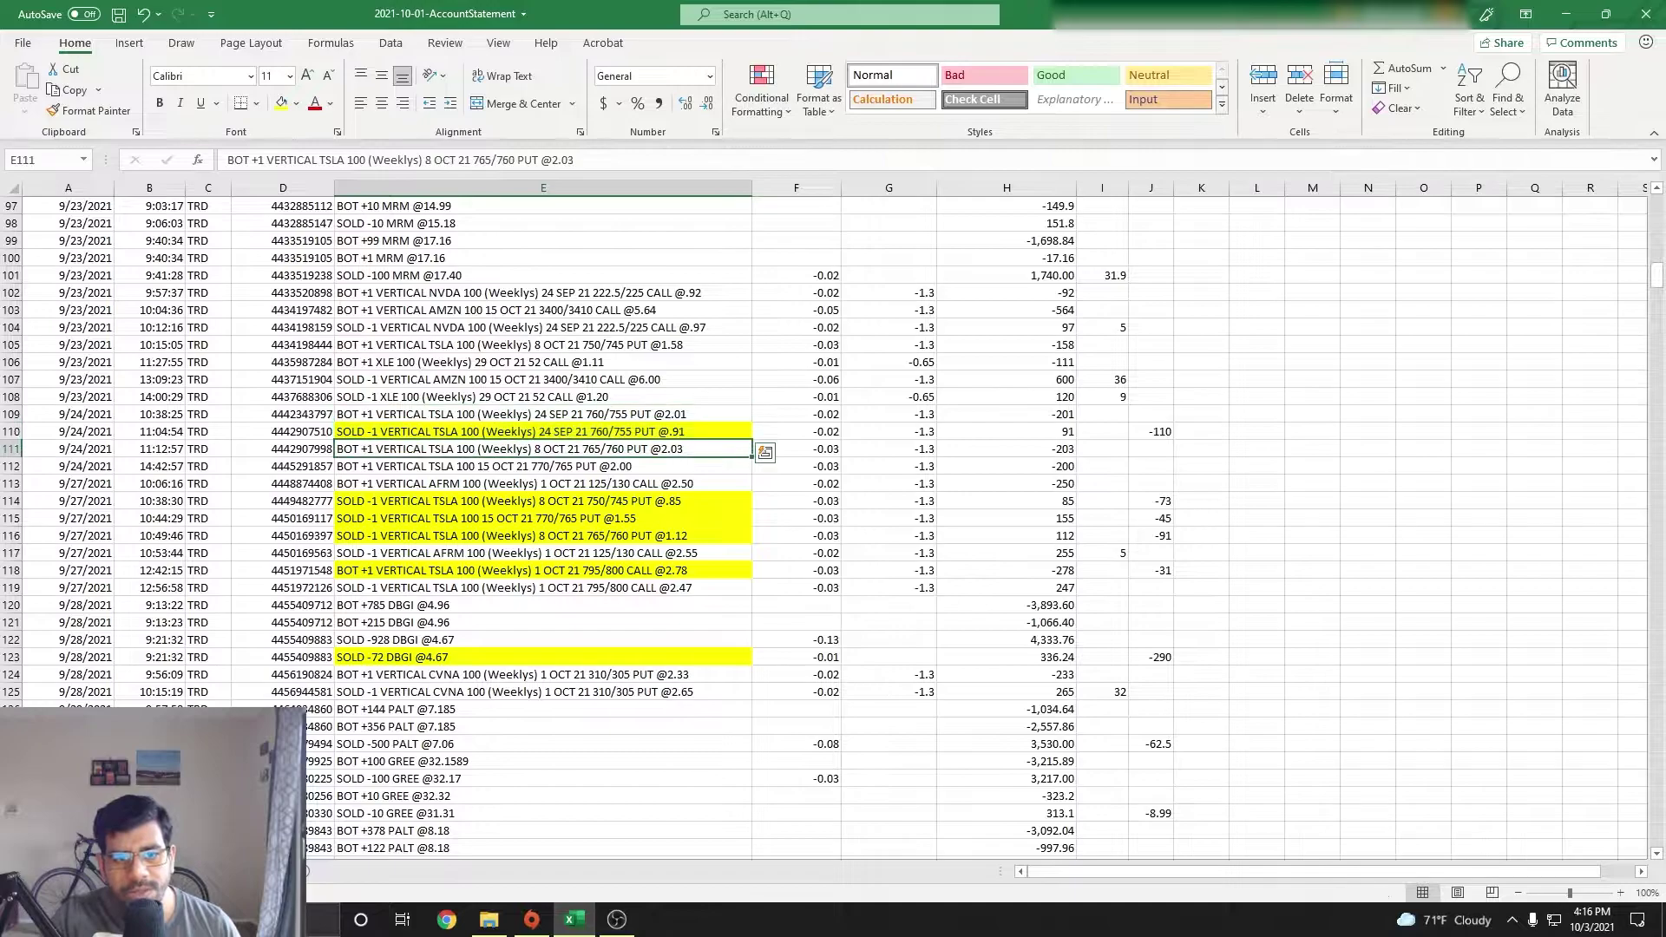
{"action": "left_click", "coordinate": [543, 466], "text": "shift"}
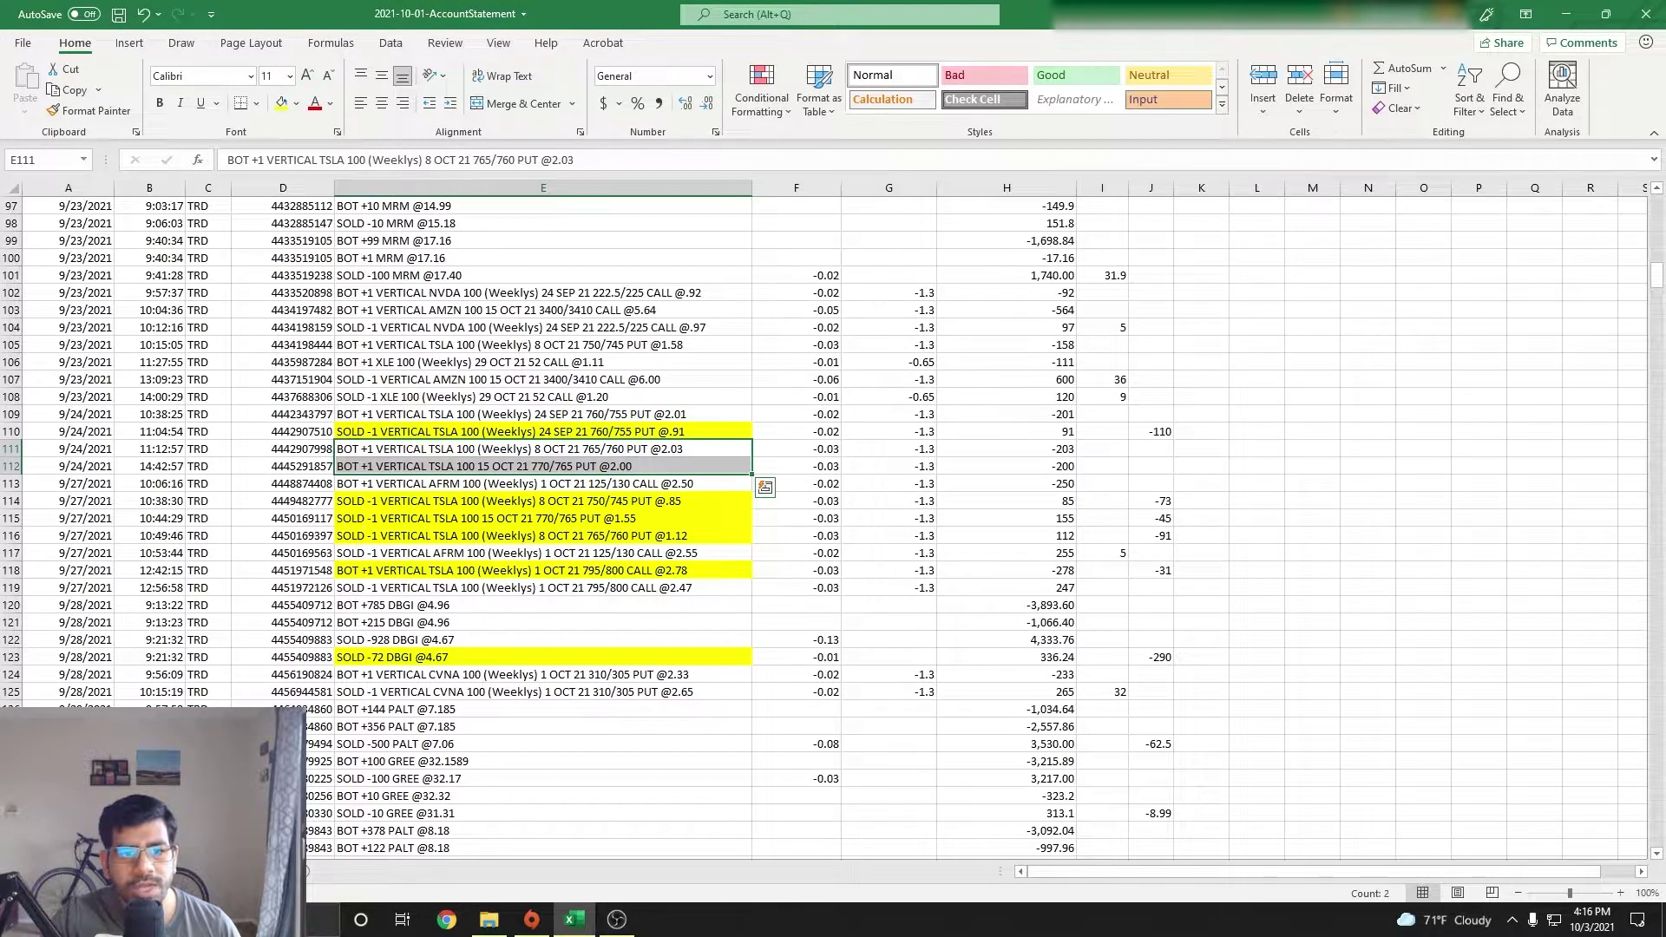
{"action": "left_click_drag", "start_coordinate": [543, 518], "coordinate": [543, 552]}
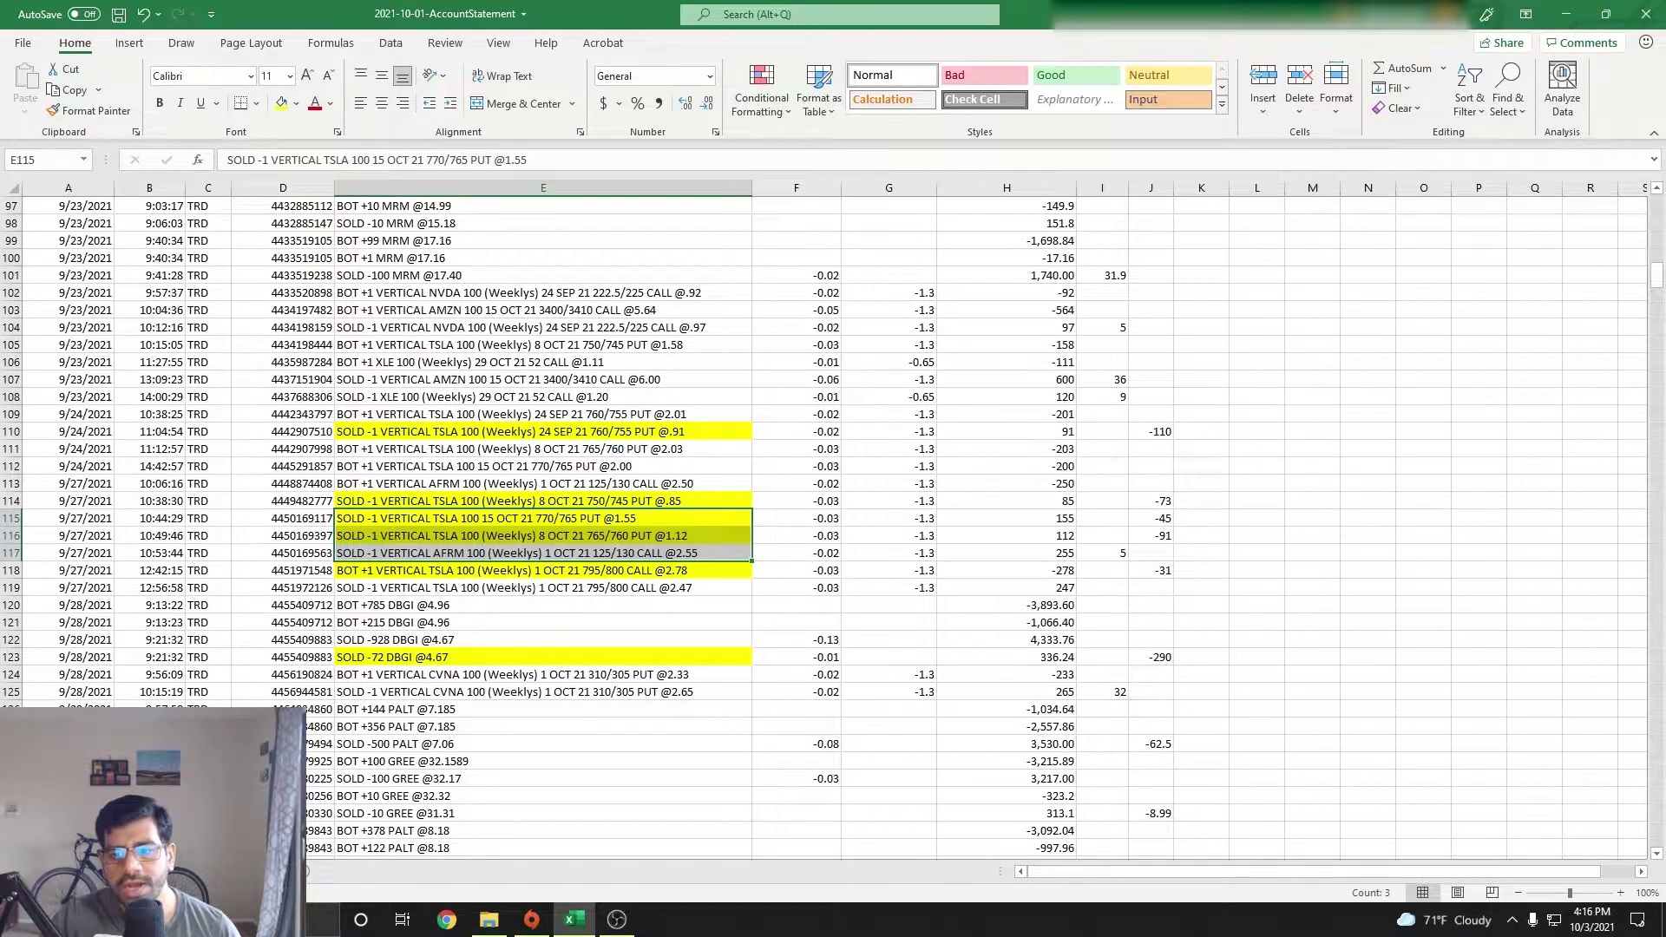
{"action": "left_click_drag", "start_coordinate": [1201, 622], "coordinate": [1201, 535]}
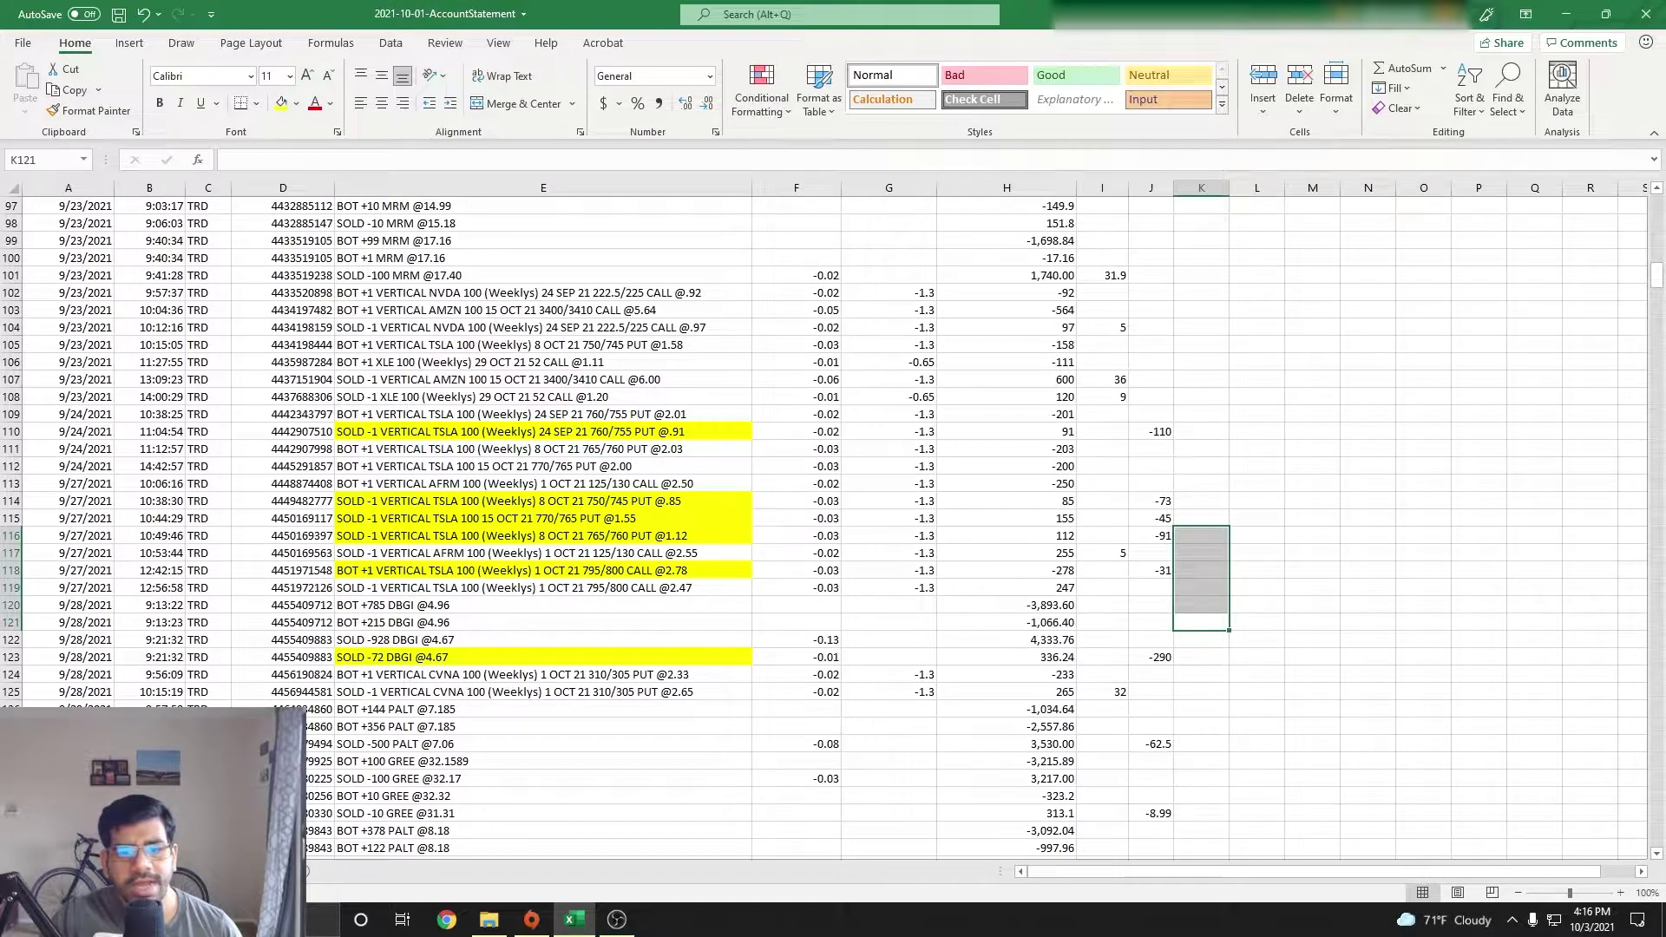
{"action": "left_click", "coordinate": [1151, 431]}
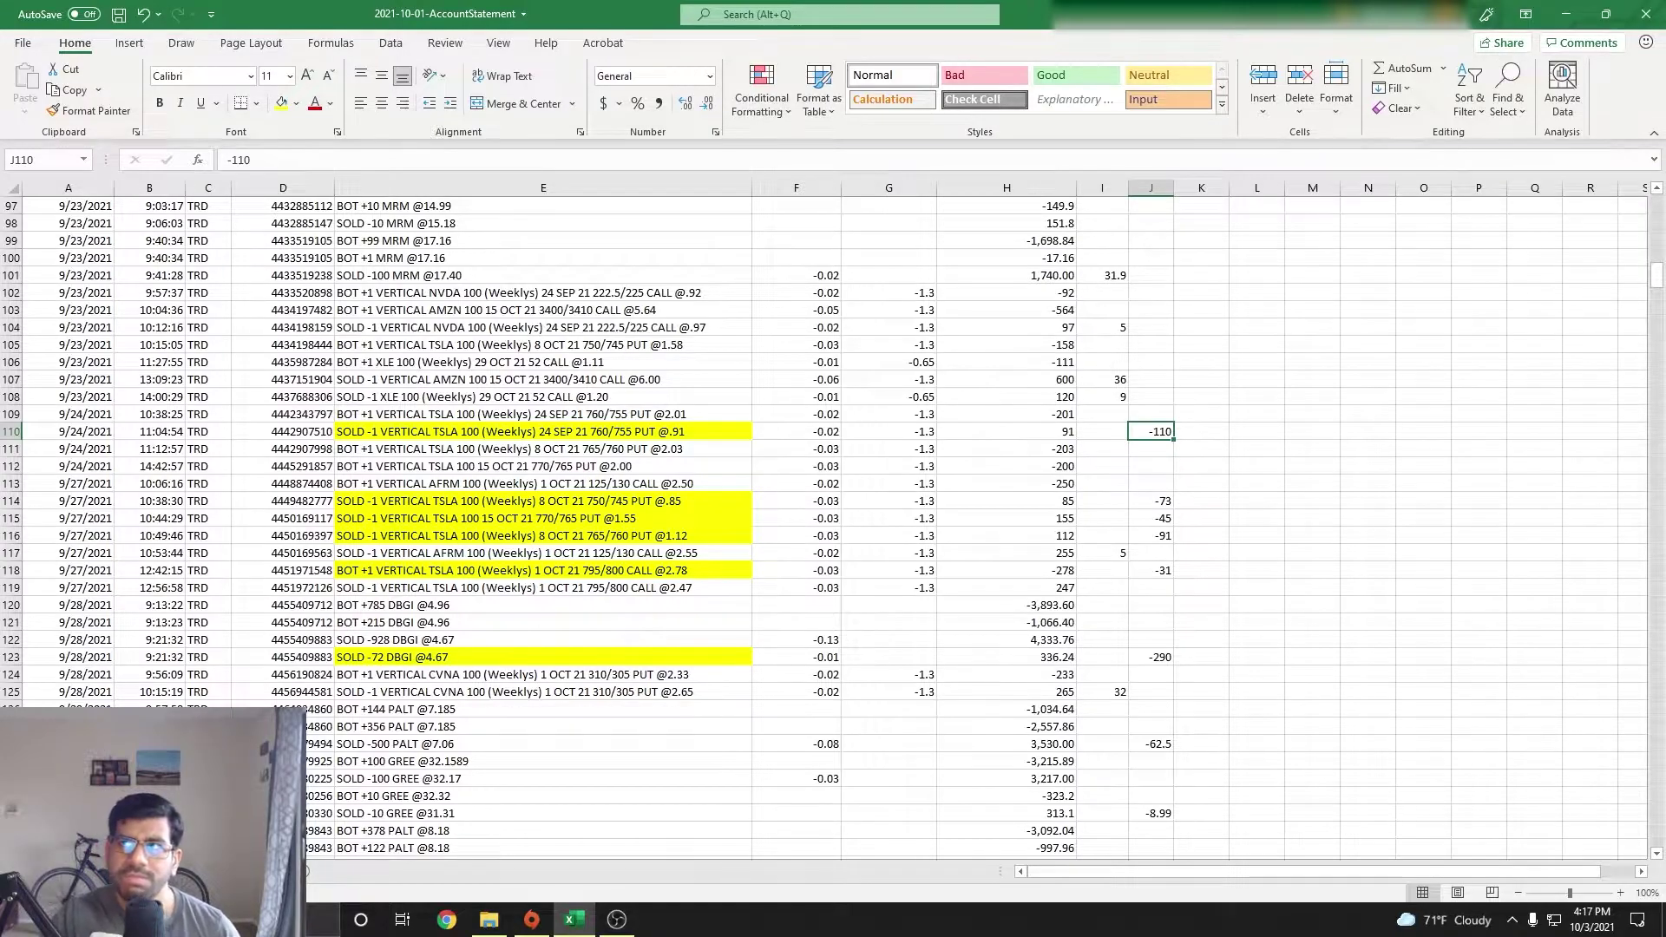
Step: Select the 9/28/2021 DBGI buy and sell entries in E120:E123
{"action": "scroll", "coordinate": [833, 521], "scroll_direction": "down", "scroll_amount": 2}
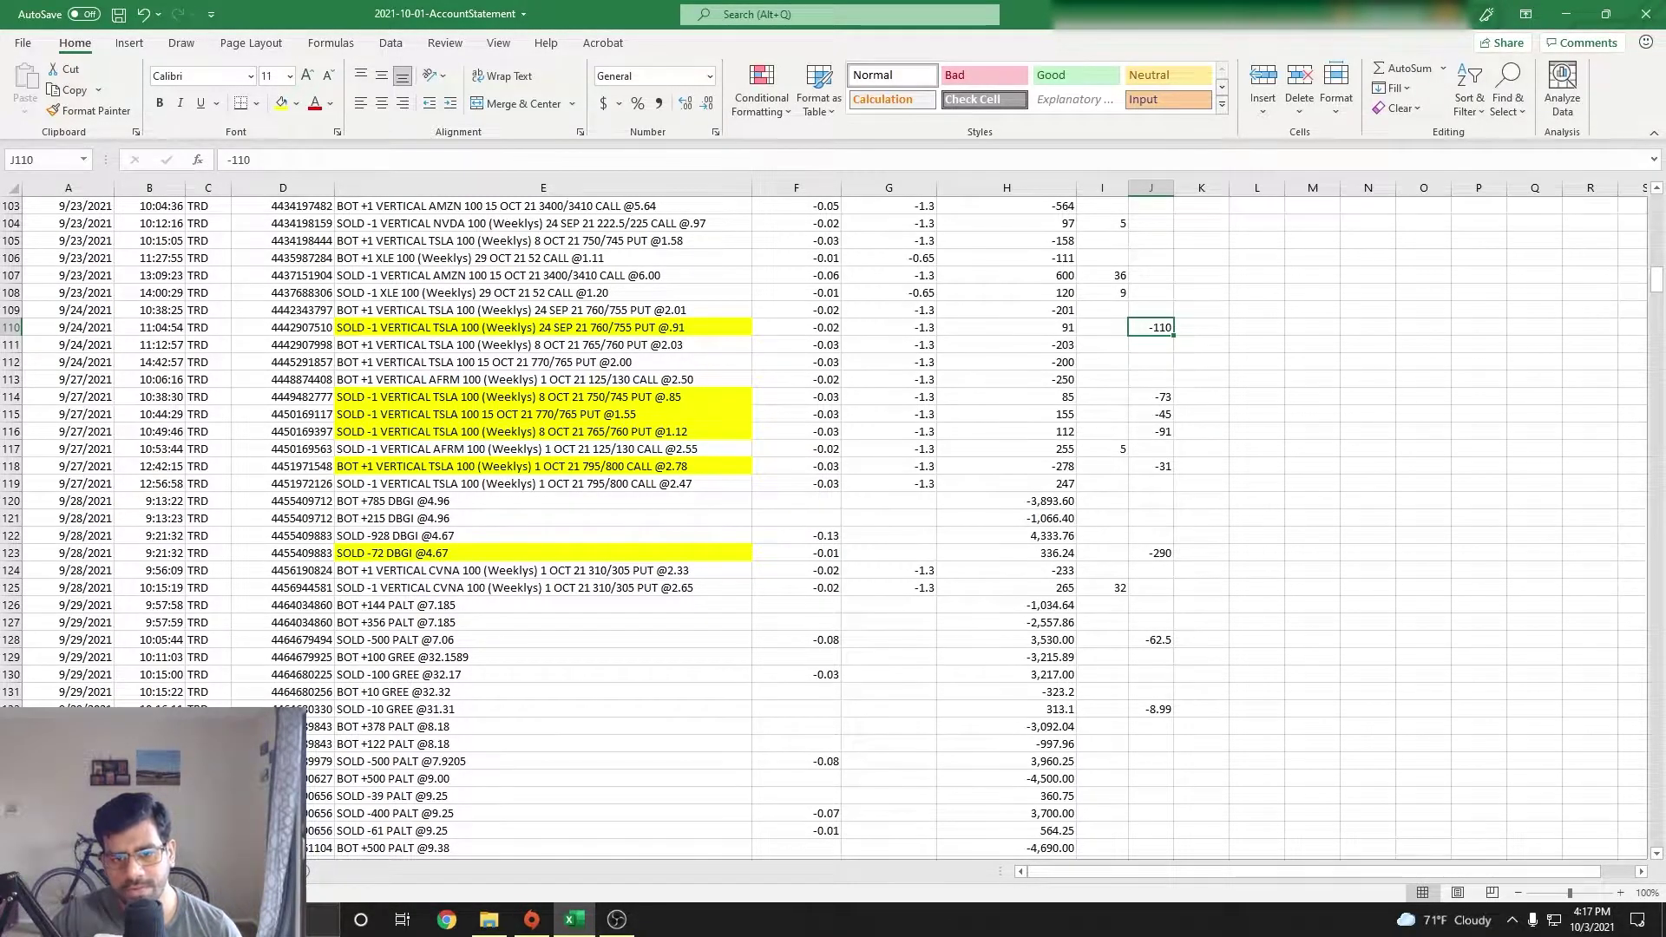
{"action": "scroll", "coordinate": [825, 528], "scroll_direction": "down", "scroll_amount": 2}
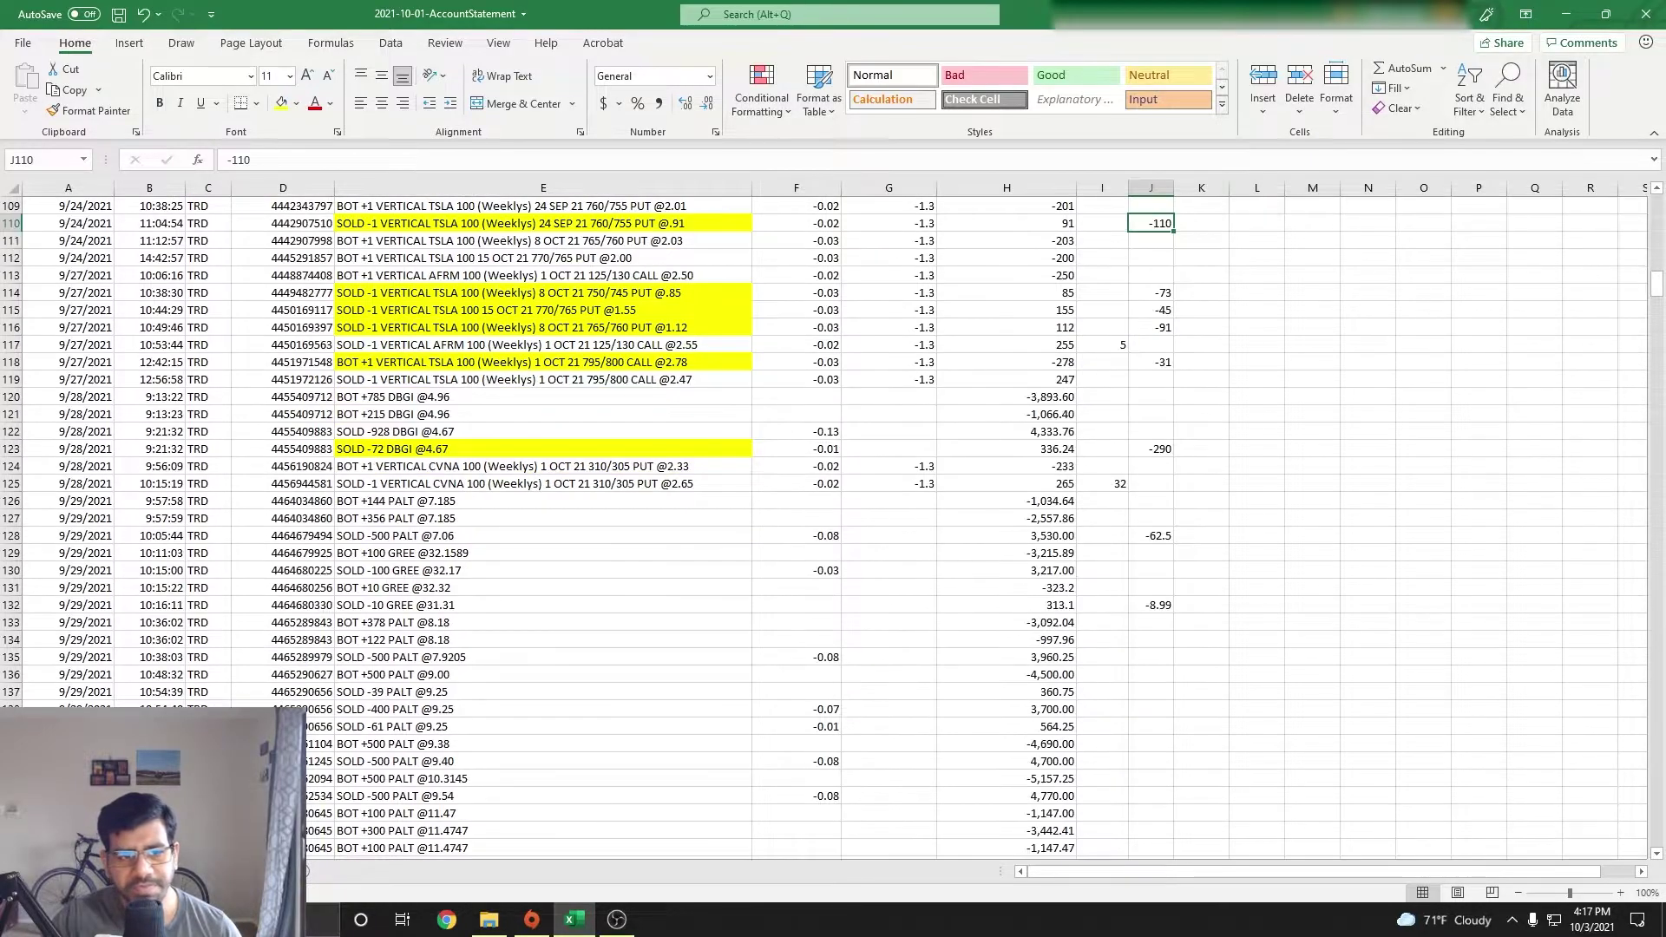
{"action": "left_click_drag", "start_coordinate": [407, 397], "coordinate": [408, 448]}
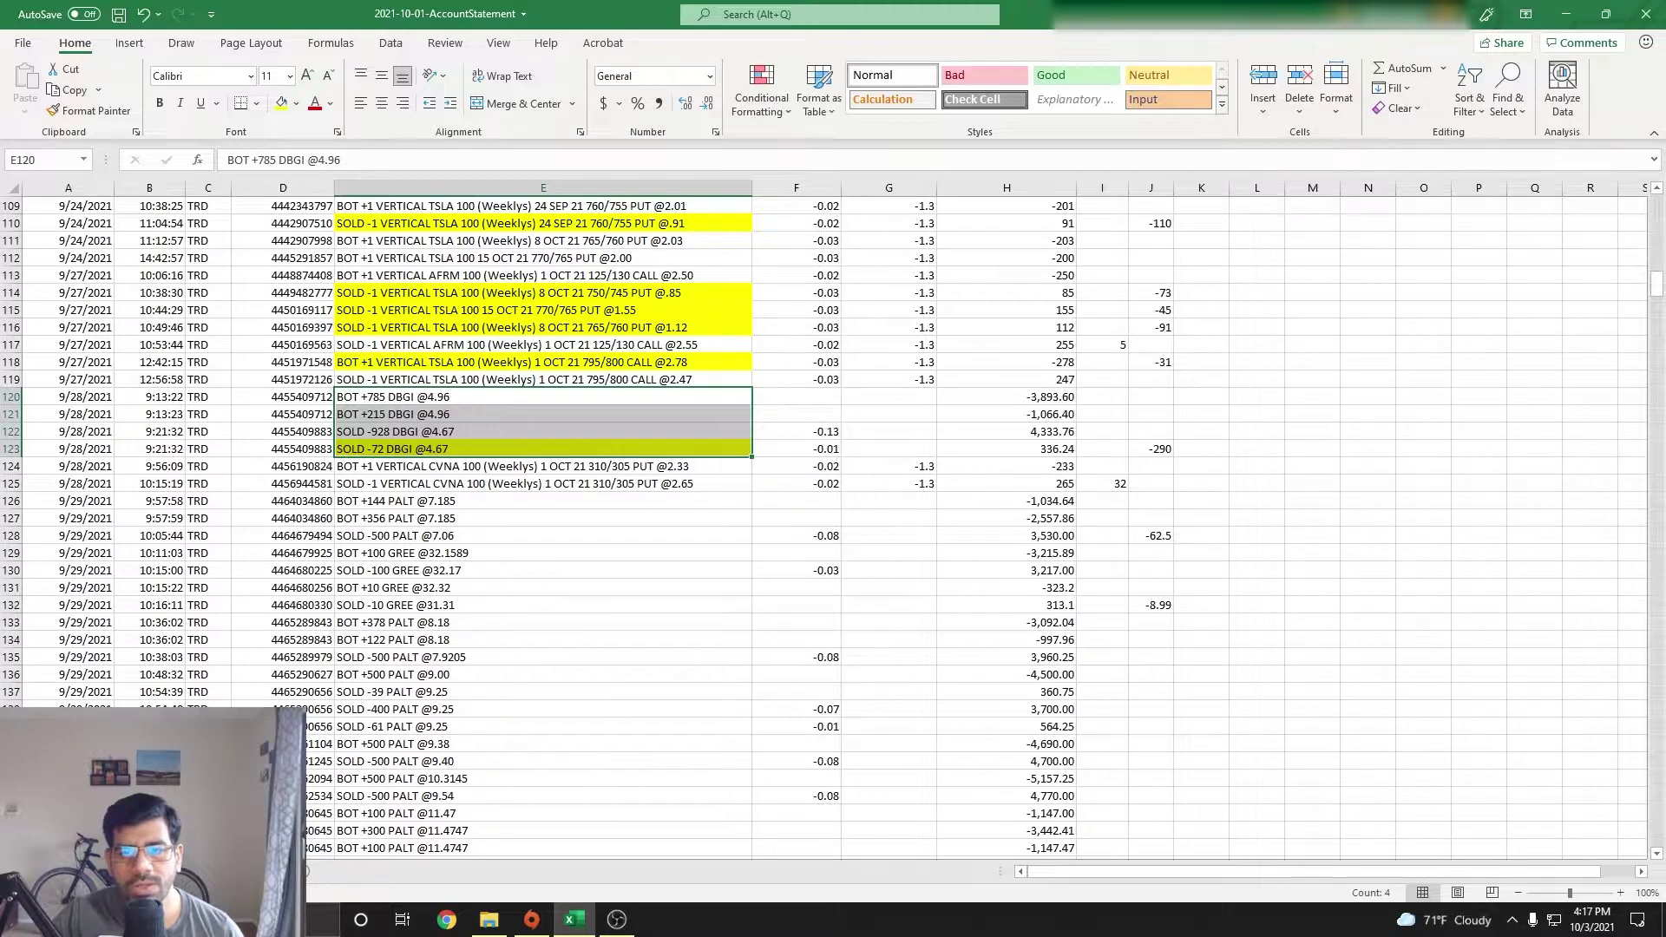
Step: Select the buy and sell entries of the W 1 OCT 21 262.5 put in E175:E176
{"action": "scroll", "coordinate": [832, 520], "scroll_direction": "down", "scroll_amount": 18}
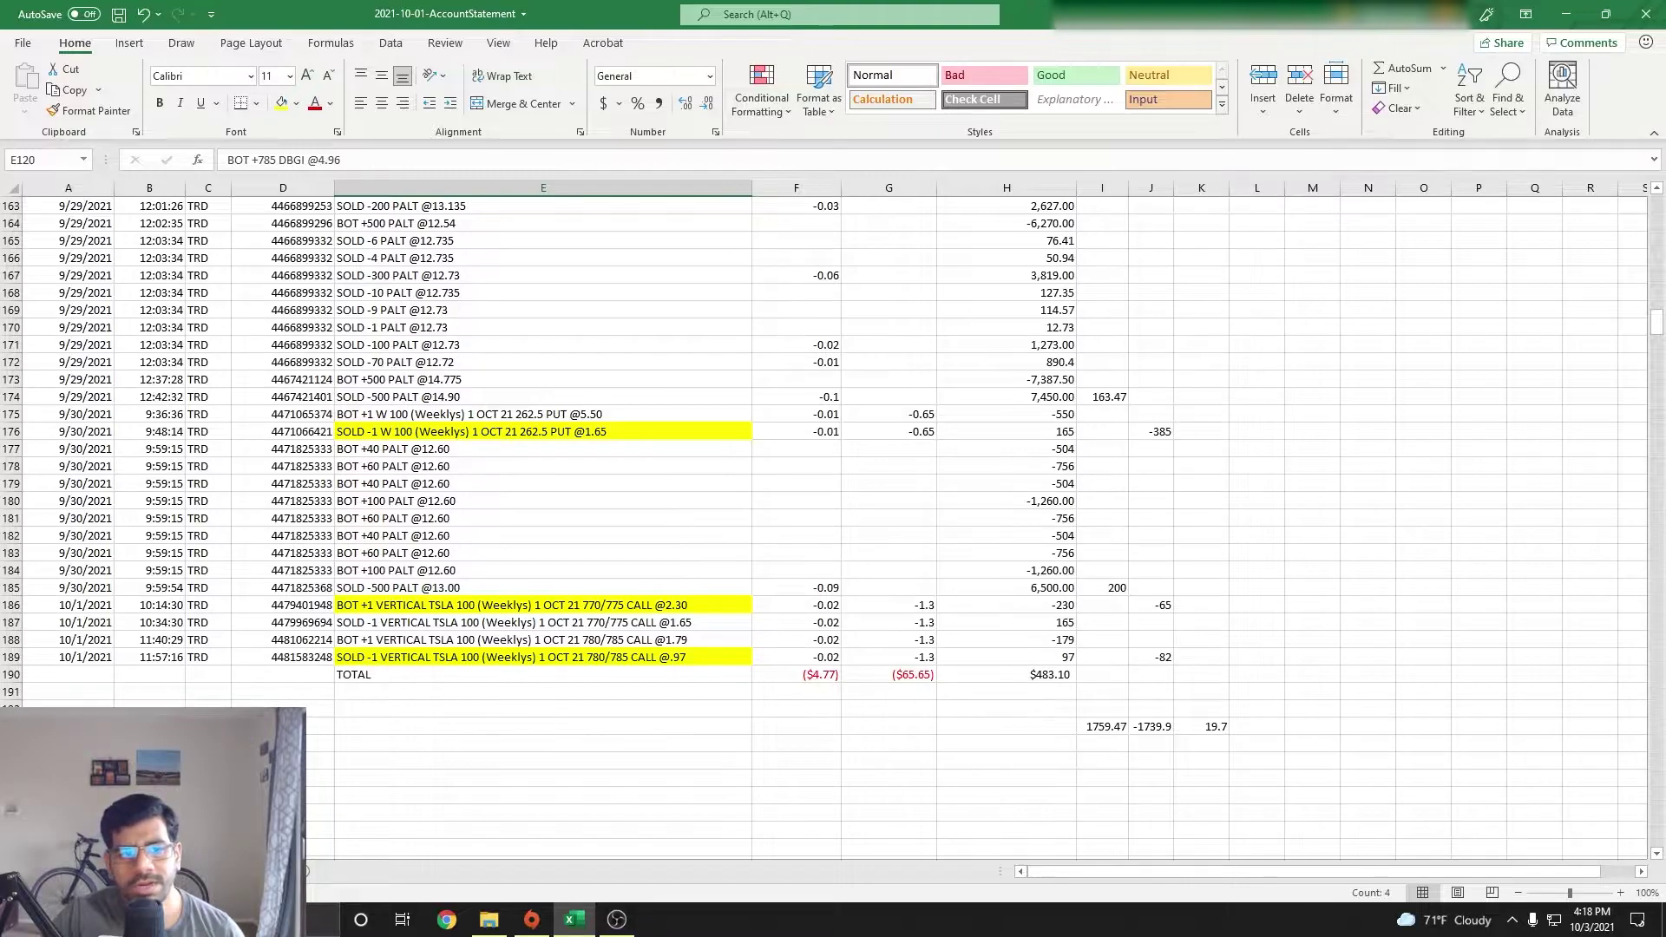
{"action": "mouse_move", "coordinate": [521, 414]}
{"action": "left_mouse_down"}
{"action": "mouse_move", "coordinate": [520, 397]}
{"action": "mouse_move", "coordinate": [521, 449]}
{"action": "mouse_move", "coordinate": [520, 431]}
{"action": "left_mouse_up"}
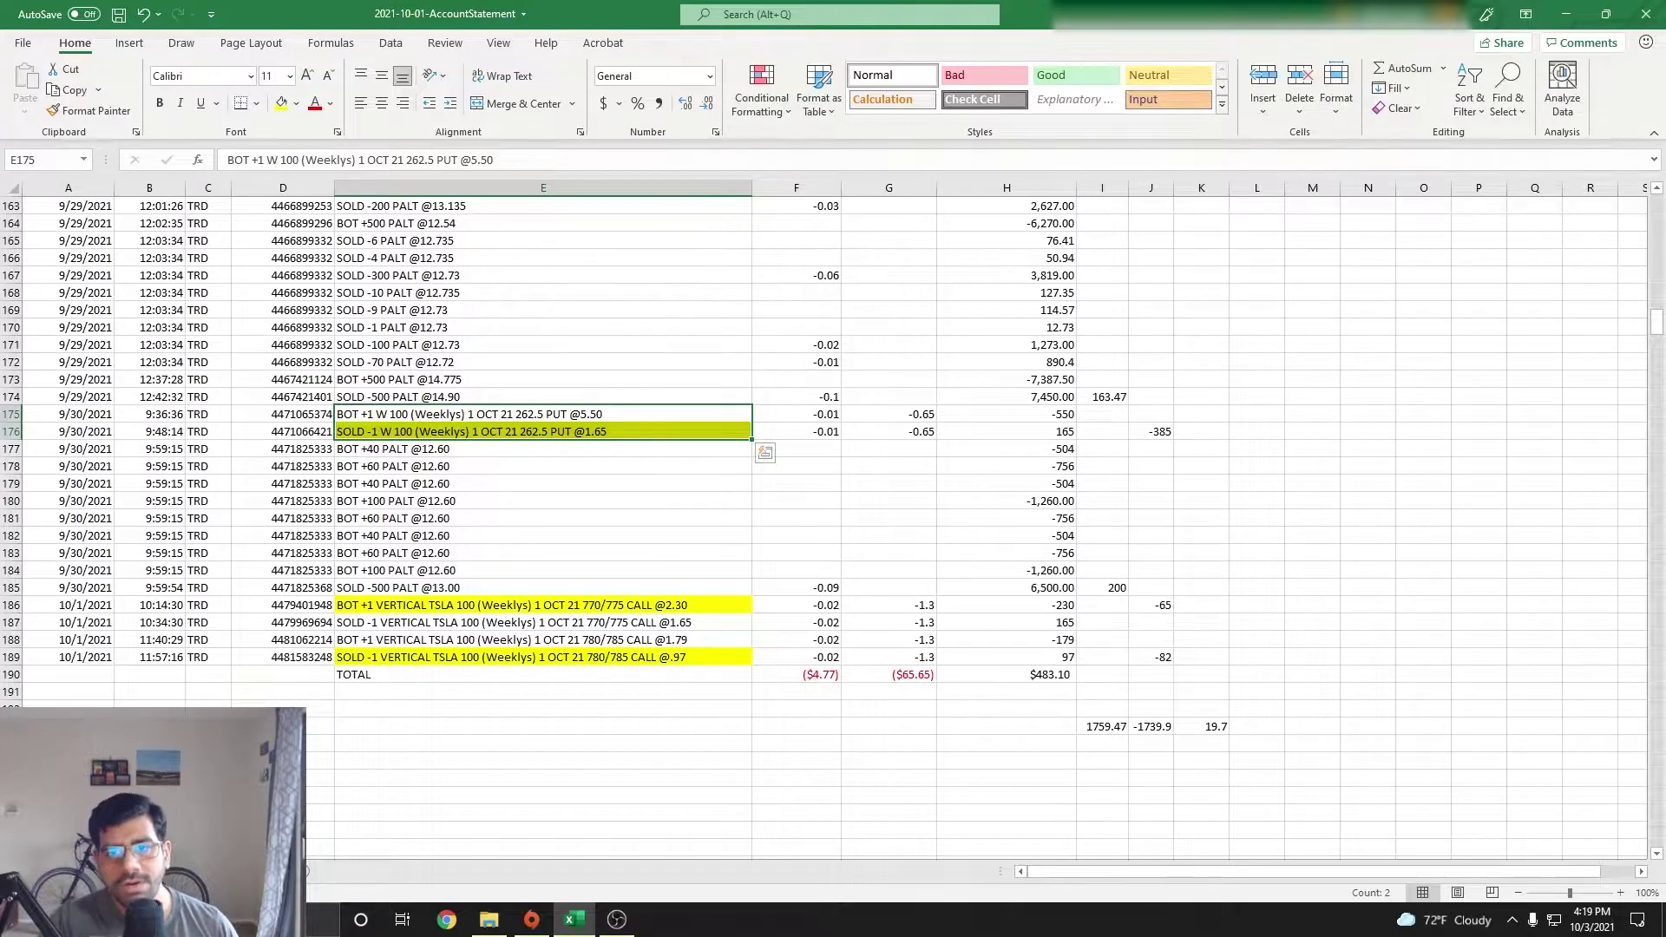
{"action": "key", "text": "Escape"}
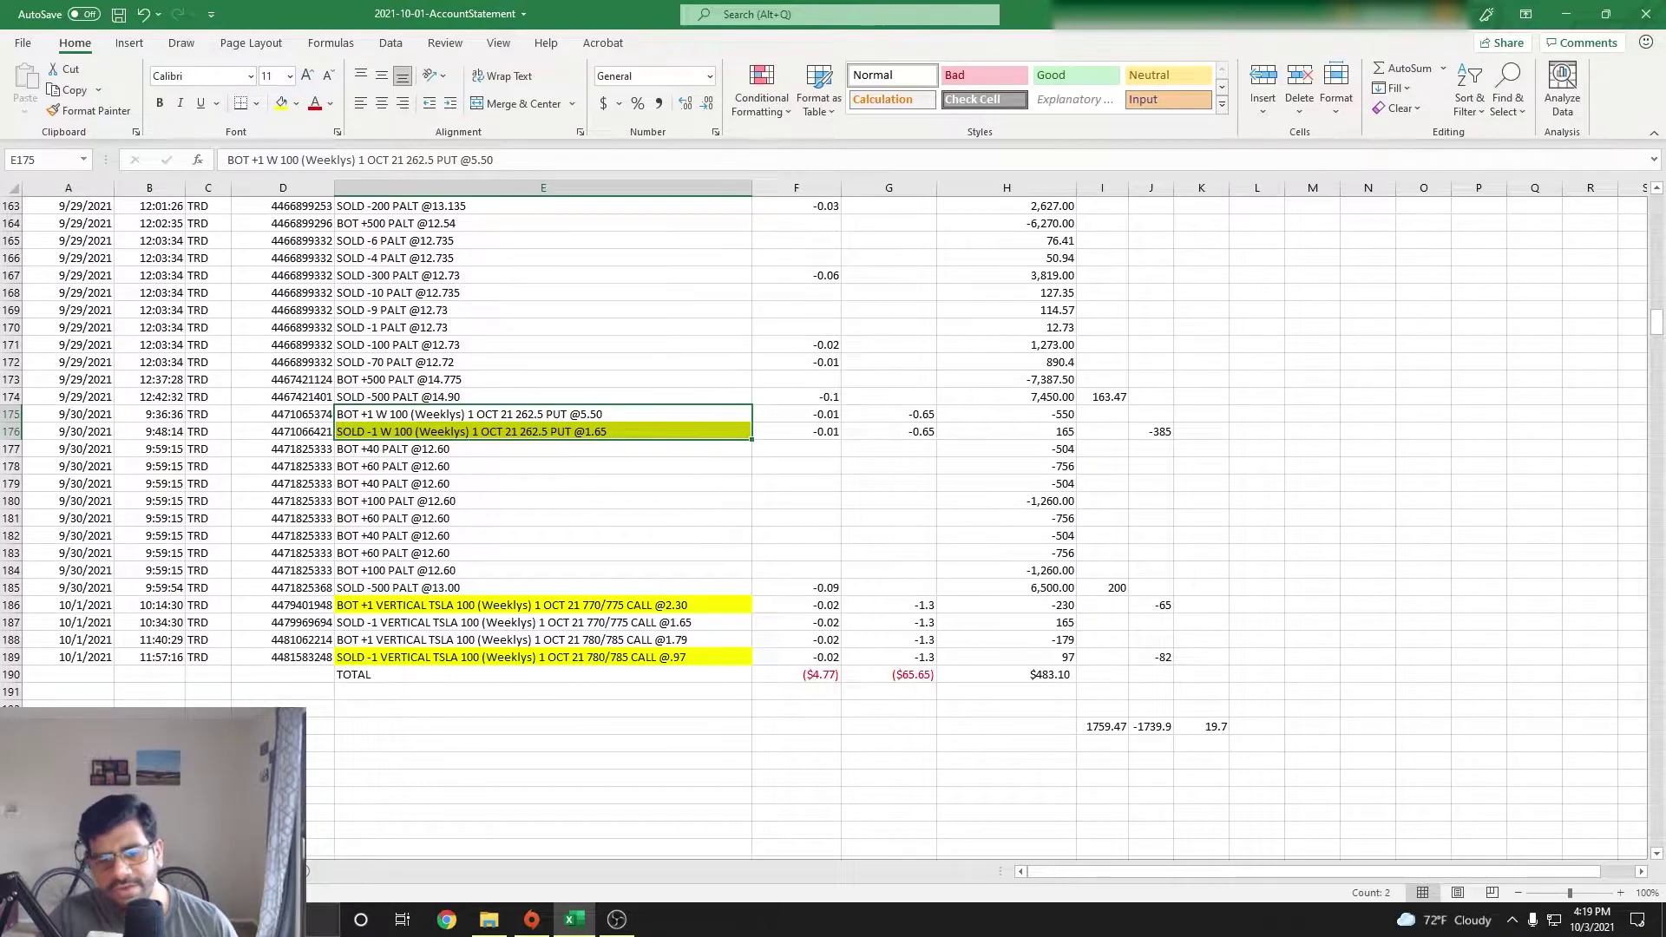
Step: Inspect the net result in K193 beneath the trade list, and return to the 9/21 to 9/24 trades
{"action": "scroll", "coordinate": [833, 520], "scroll_direction": "up", "scroll_amount": 3}
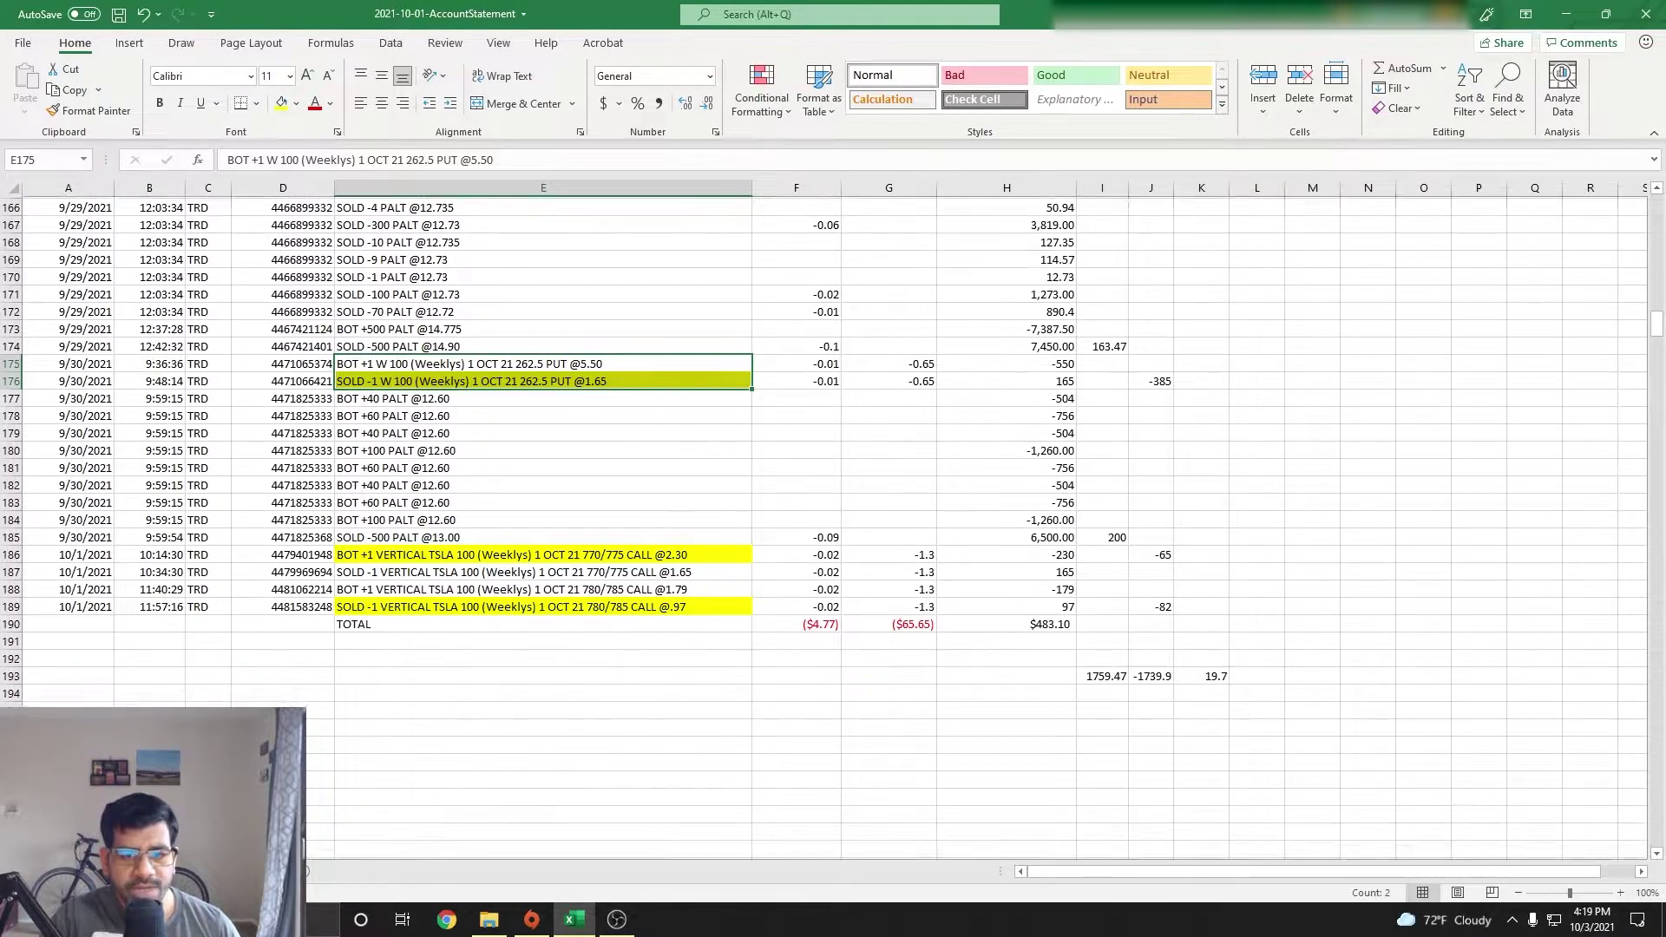
{"action": "scroll", "coordinate": [832, 520], "scroll_direction": "down", "scroll_amount": 4}
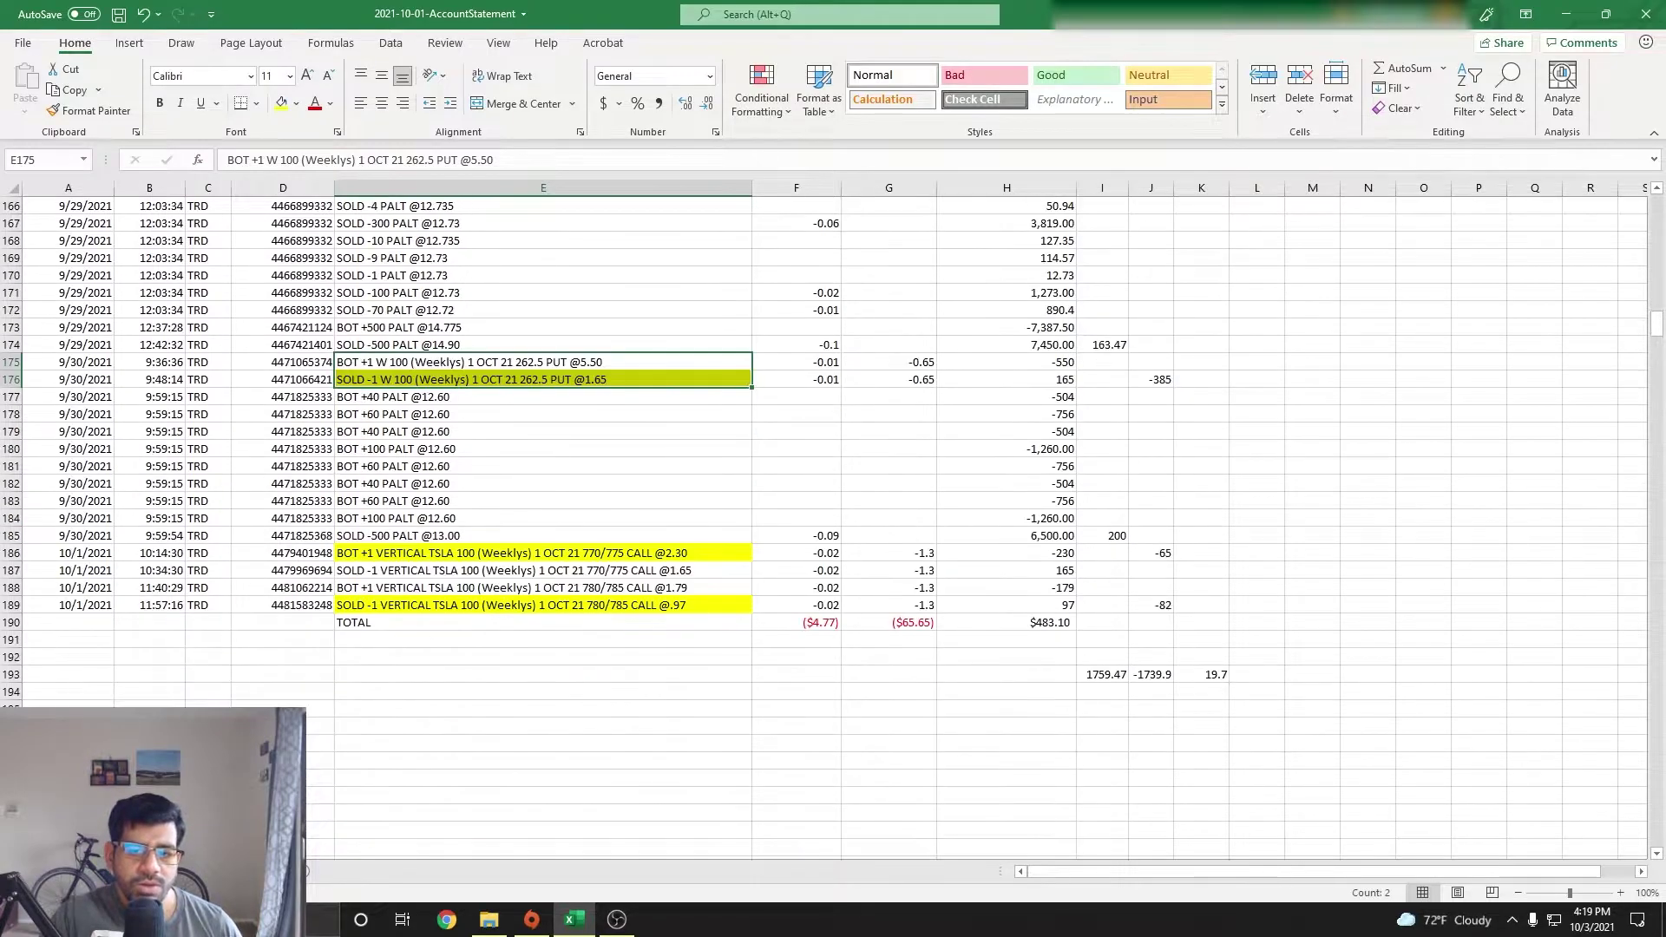
{"action": "left_click", "coordinate": [1214, 674]}
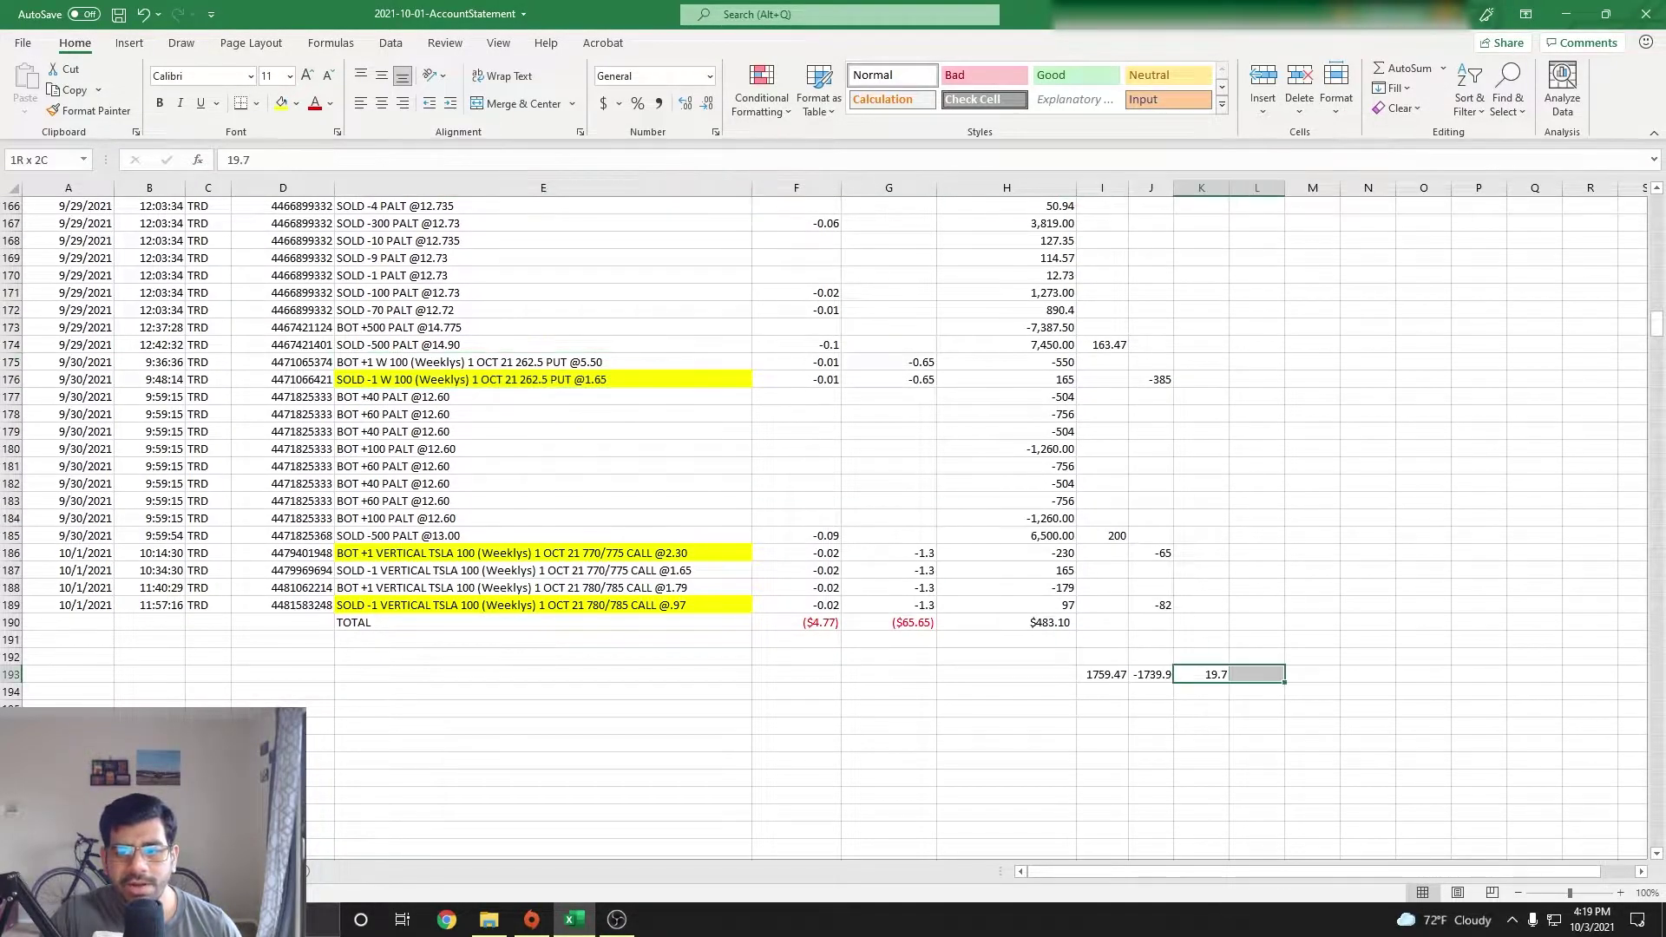
{"action": "scroll", "coordinate": [833, 520], "scroll_direction": "up", "scroll_amount": 20}
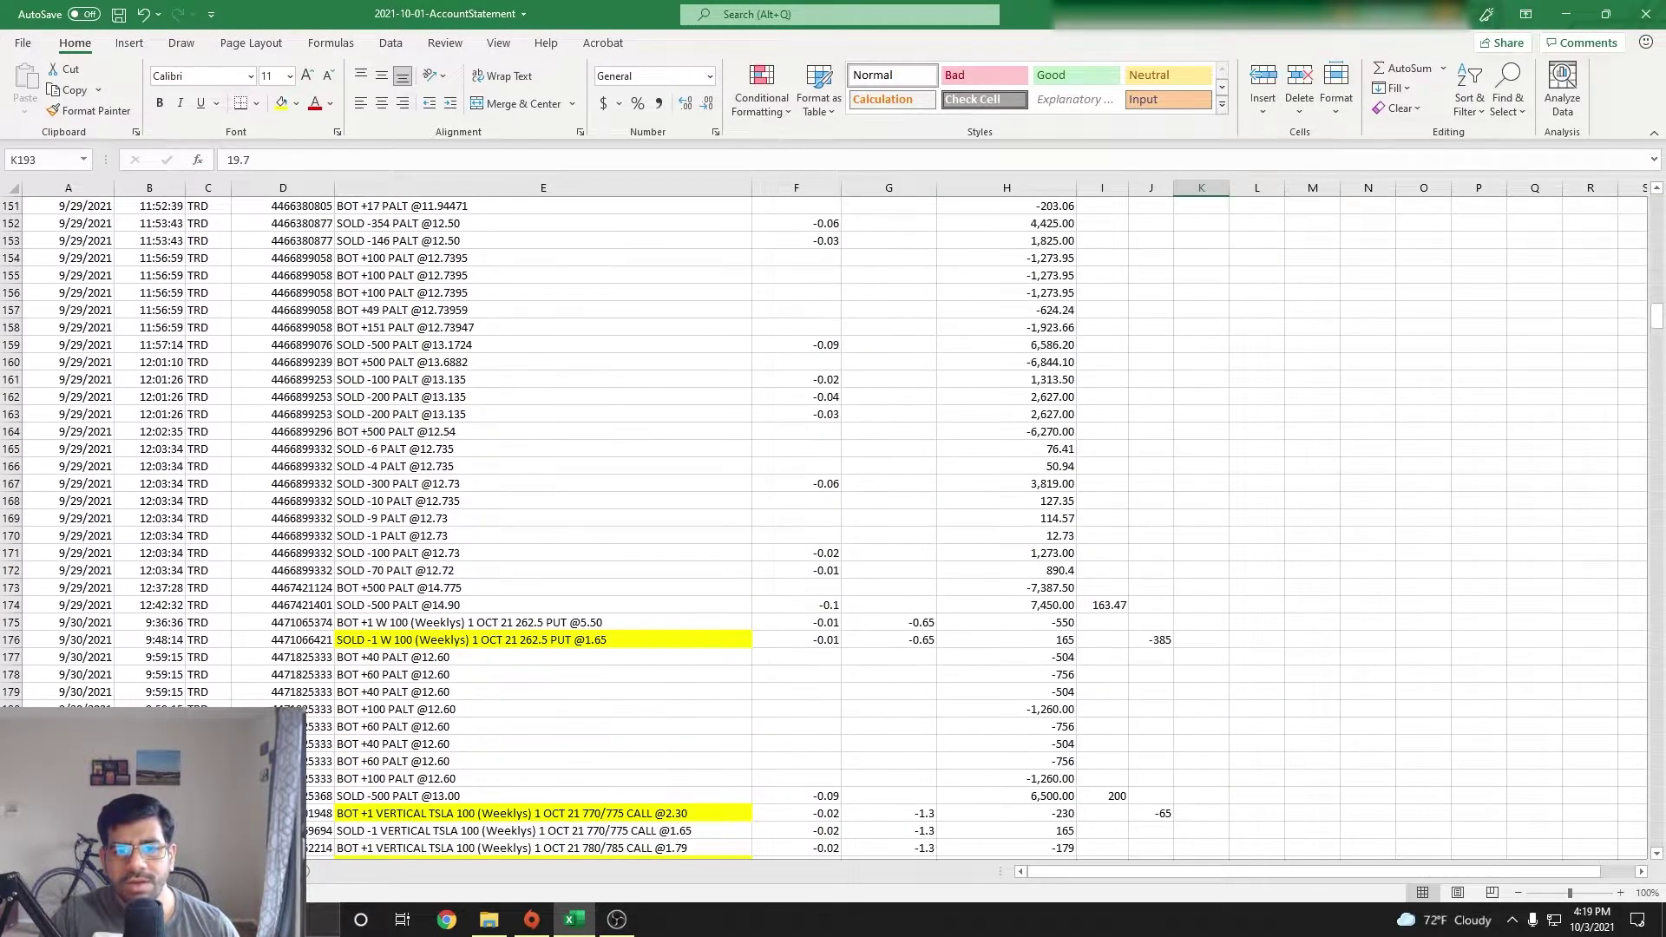
{"action": "scroll", "coordinate": [833, 521], "scroll_direction": "up", "scroll_amount": 20}
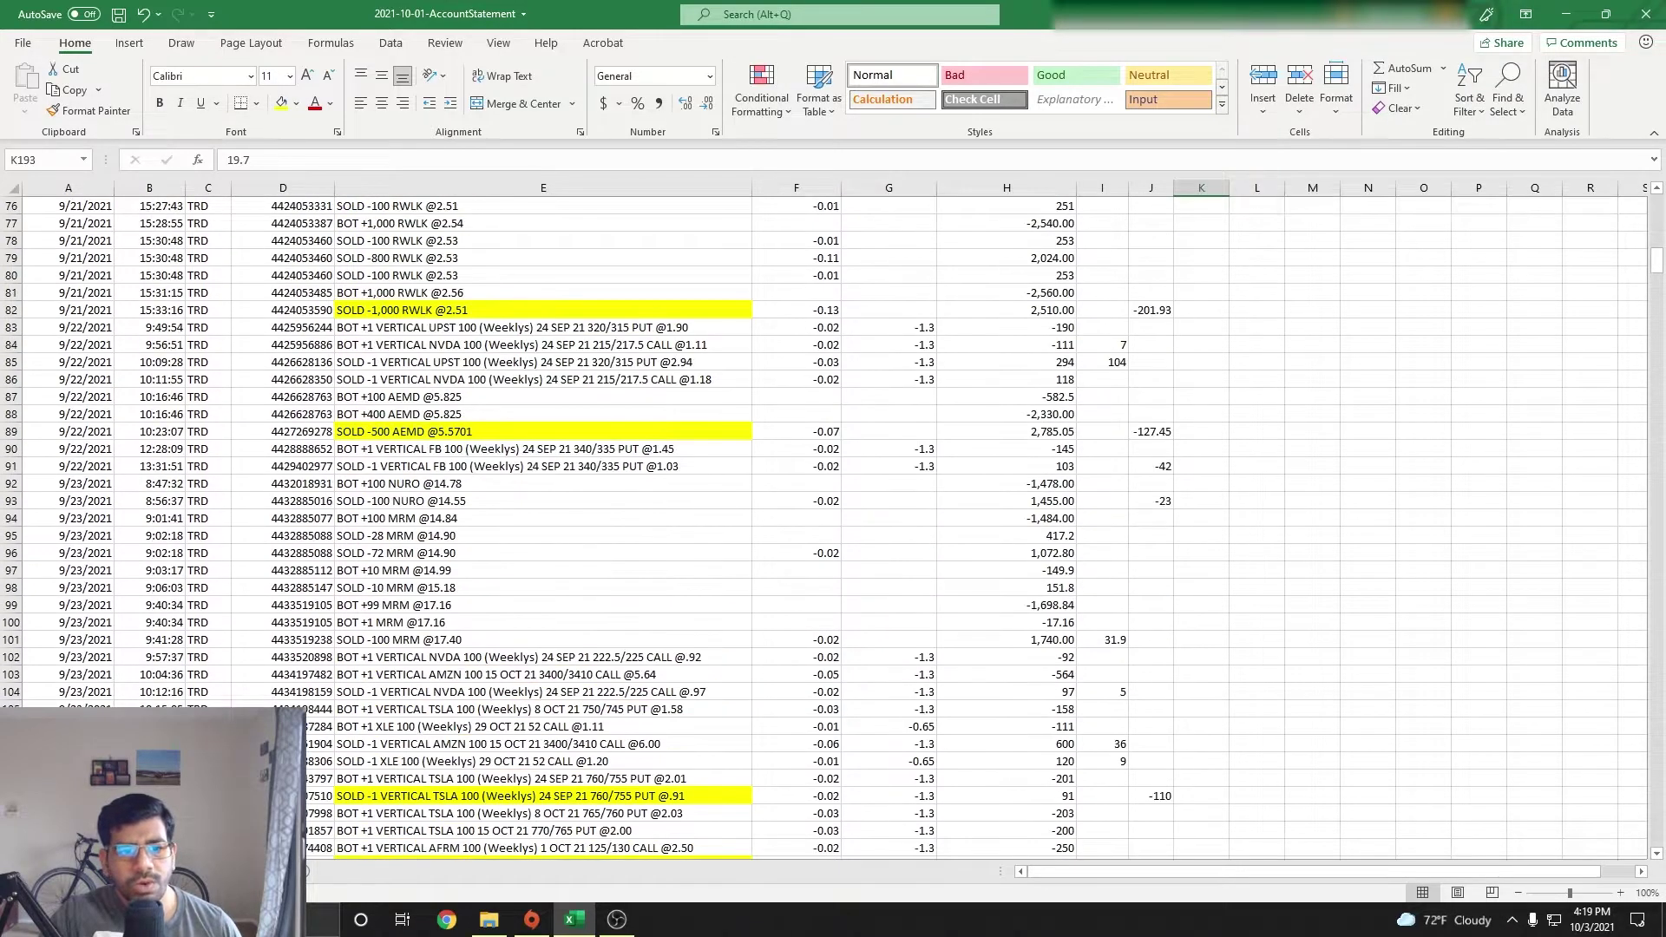